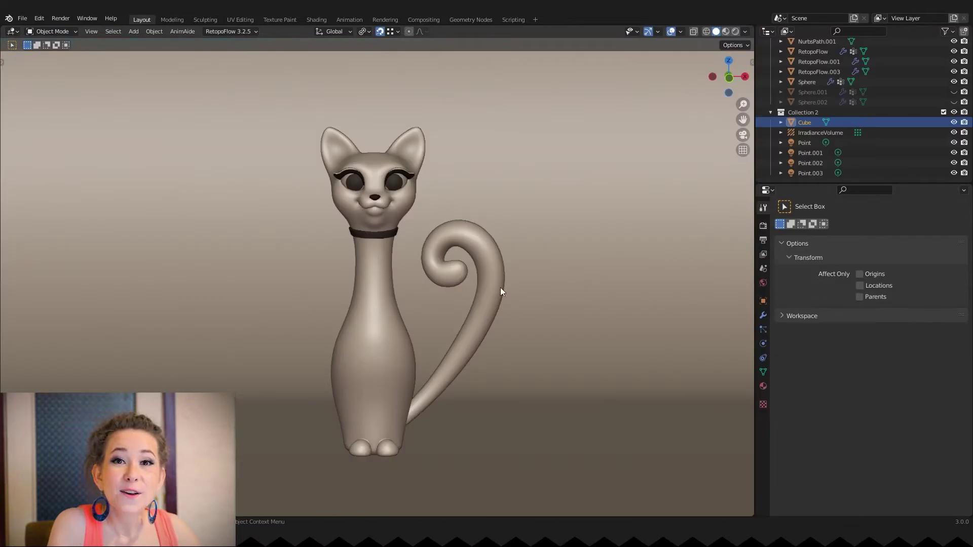
- Select the horizontal stripe faces on the cat's body in Edit Mode and add a second material slot
click(370, 299)
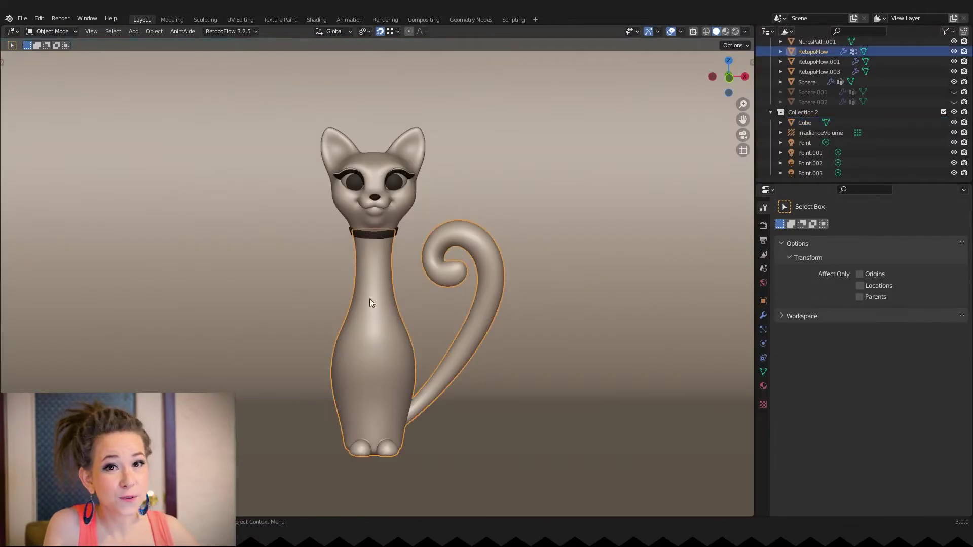
click(39, 32)
click(57, 53)
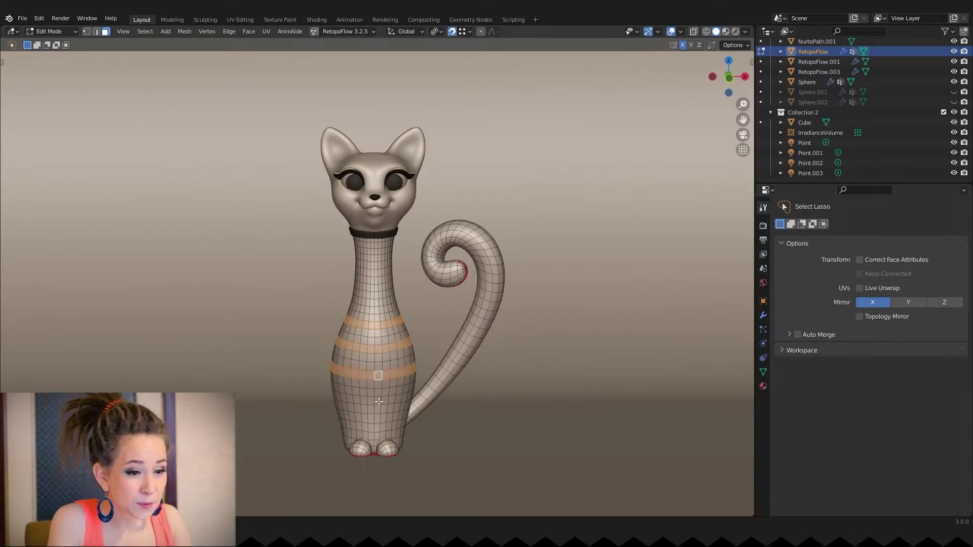
click(762, 386)
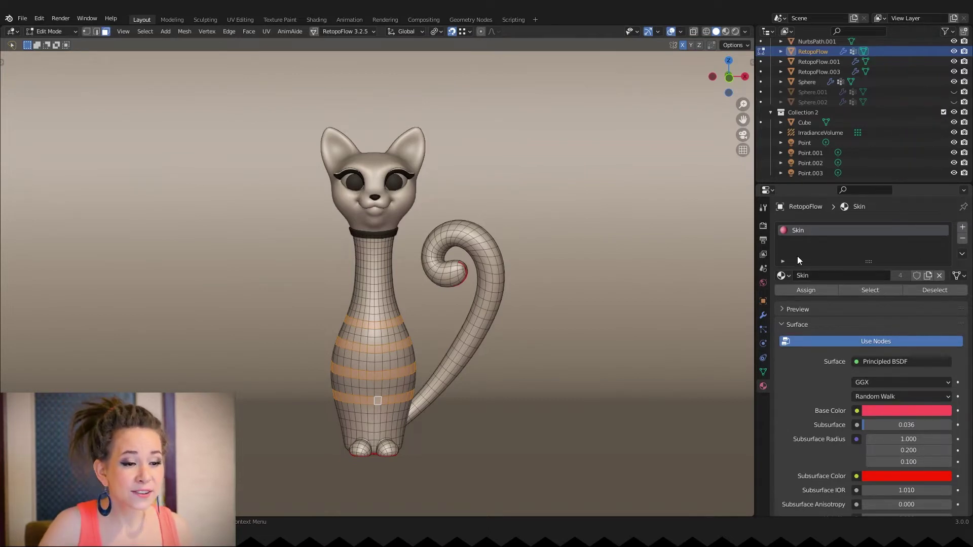
click(962, 228)
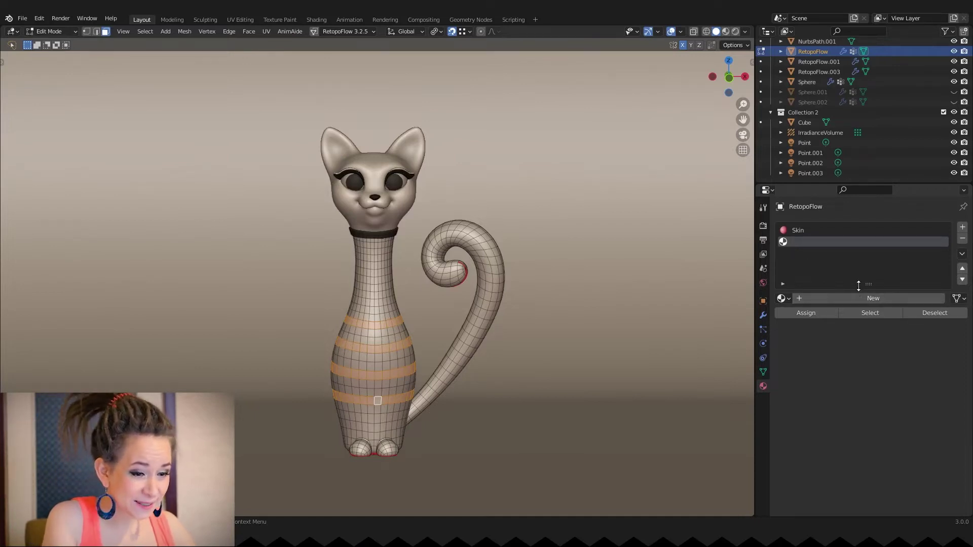
- Try replacing the Skin material in the first slot with the existing BG material
click(783, 298)
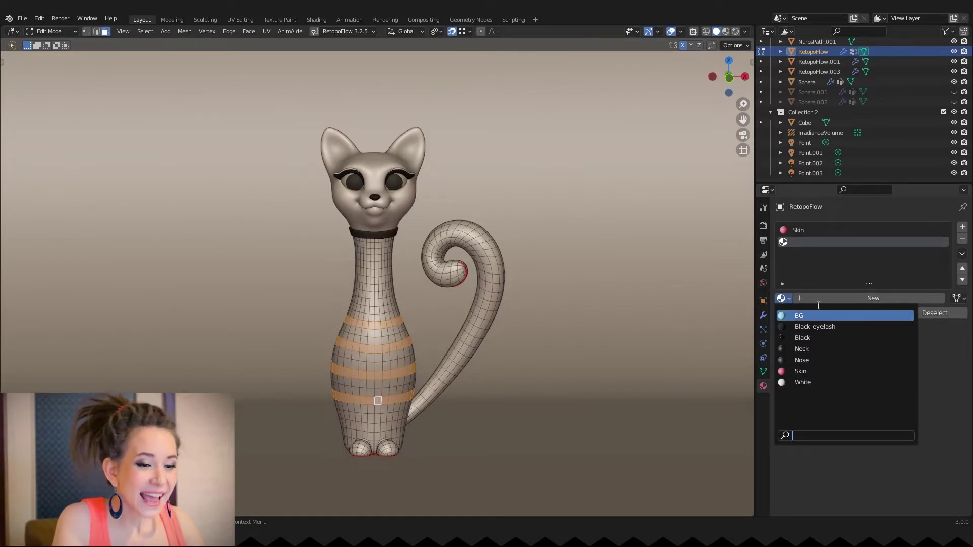
click(800, 371)
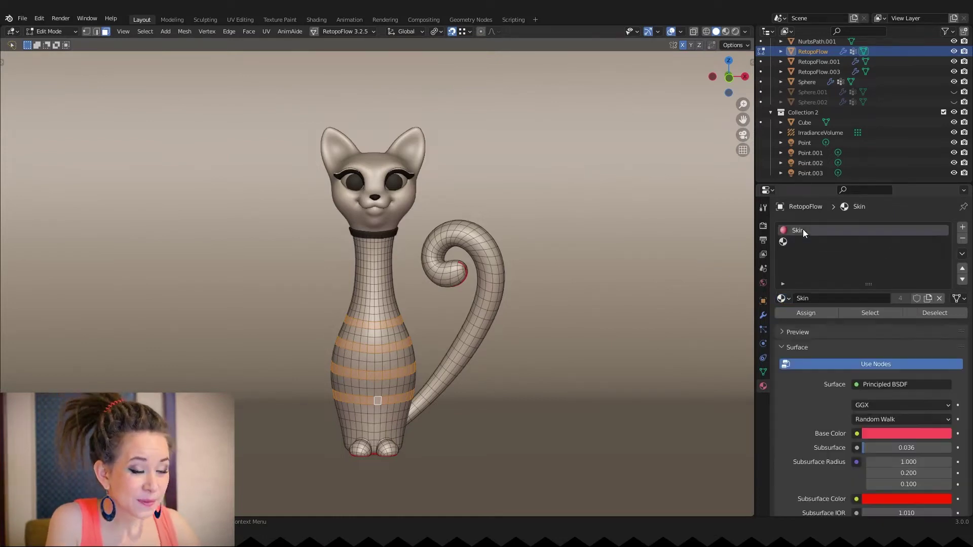
click(782, 299)
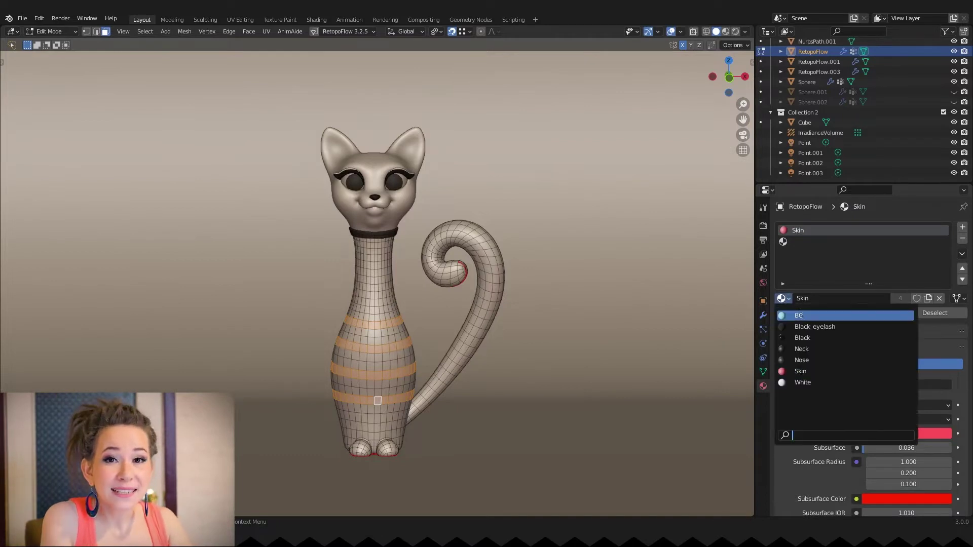
click(806, 314)
click(785, 298)
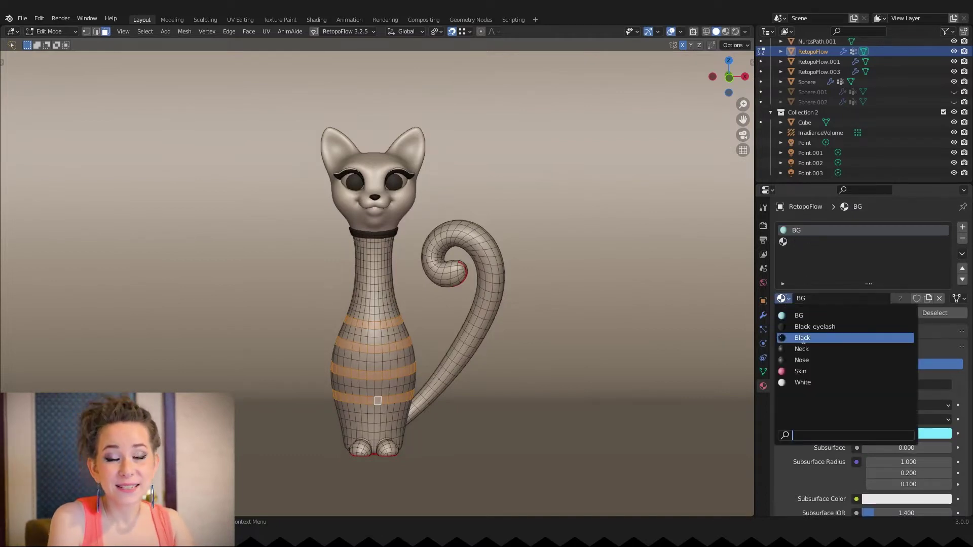
click(815, 334)
- Create a new material in the empty second slot and set its surface shader to Emission
click(808, 240)
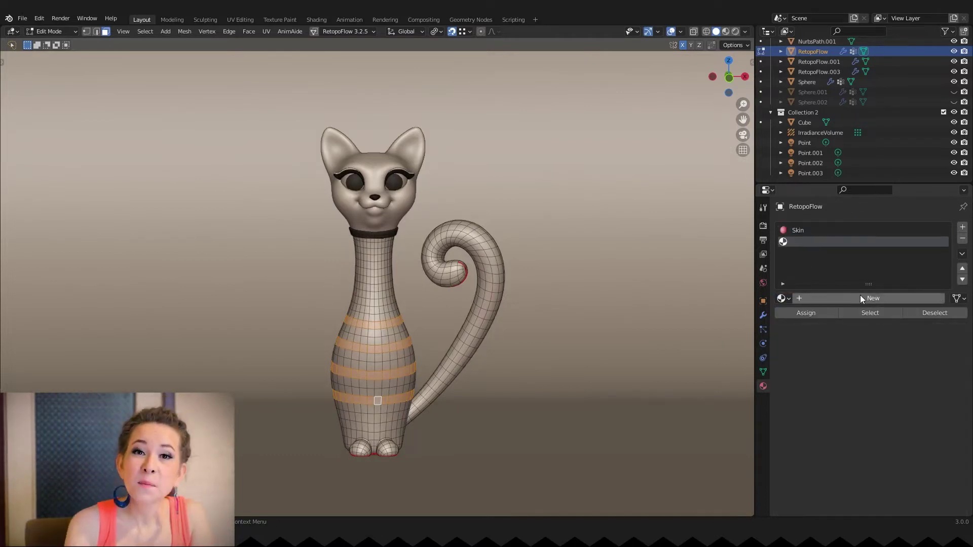
click(885, 299)
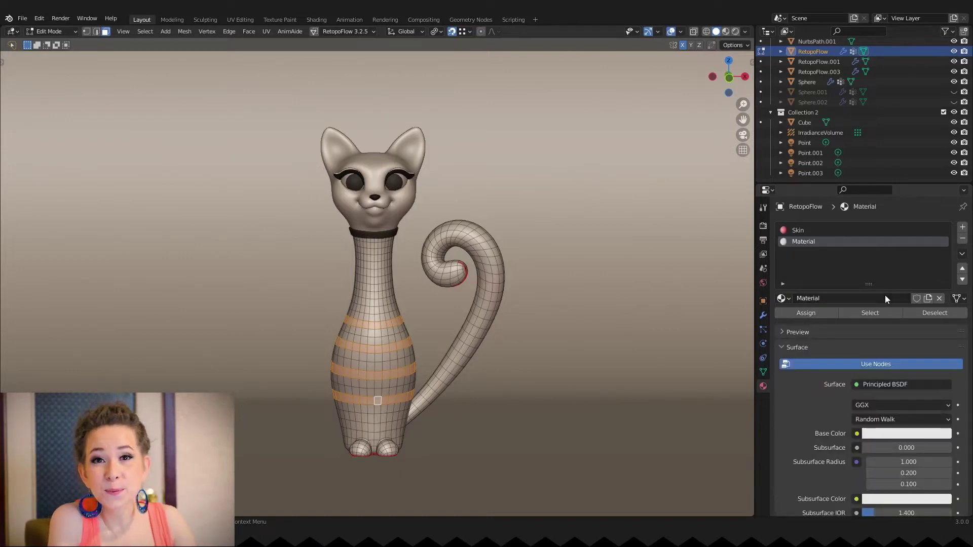
click(873, 344)
click(812, 118)
- Set the new material's emission color to yellow and its strength to 12
click(884, 376)
click(888, 326)
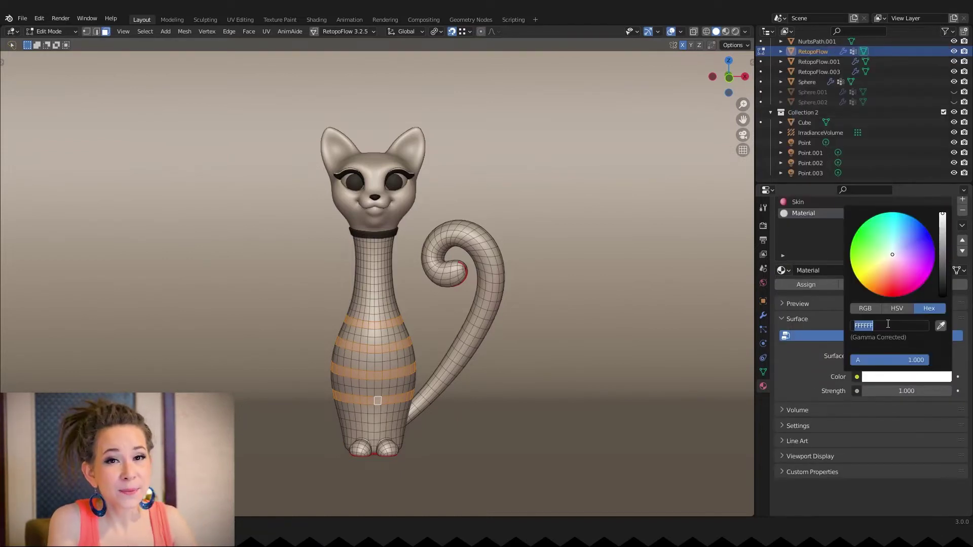
key(ctrl+v)
key(Return)
click(892, 390)
text(12)
key(Return)
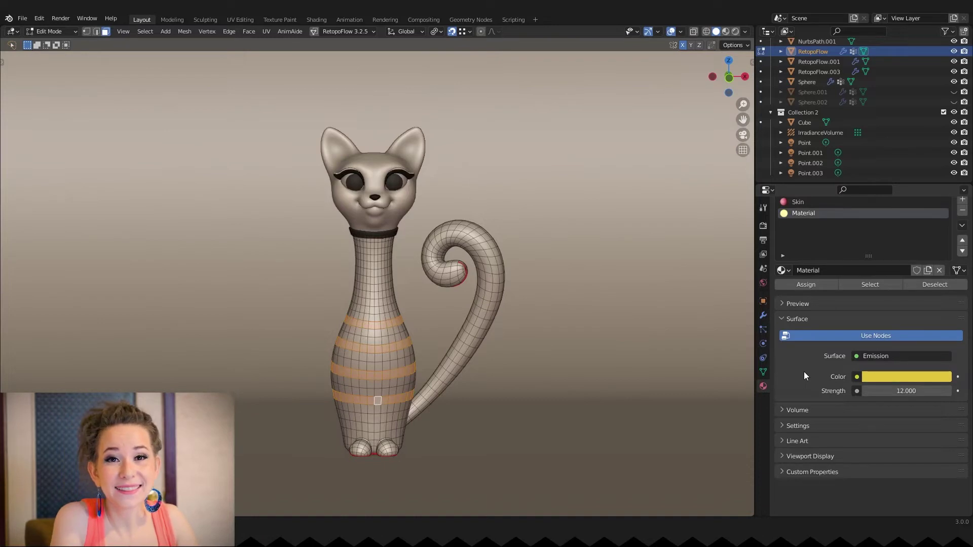
- Assign the yellow emission material to the selected stripe faces and deselect them
scroll(804, 372, up, 2)
click(808, 315)
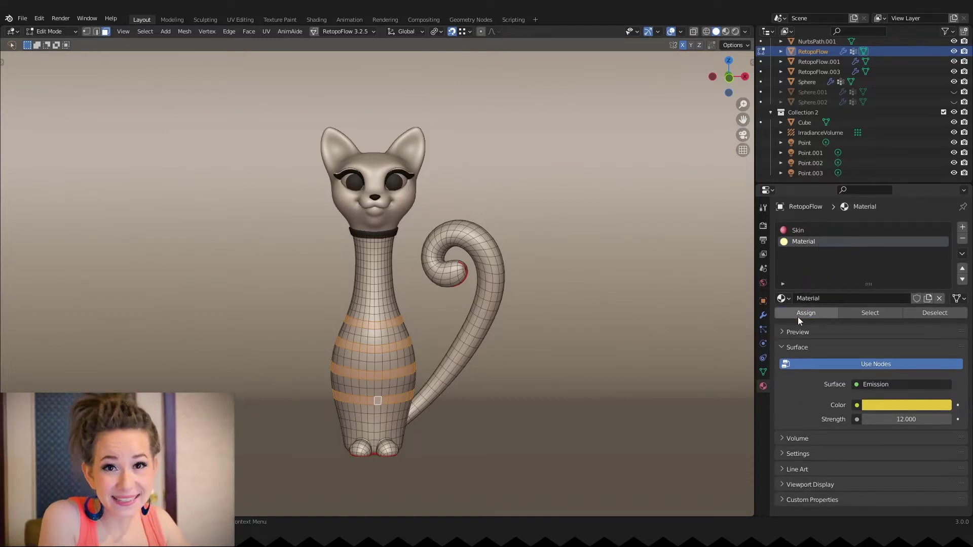
click(587, 319)
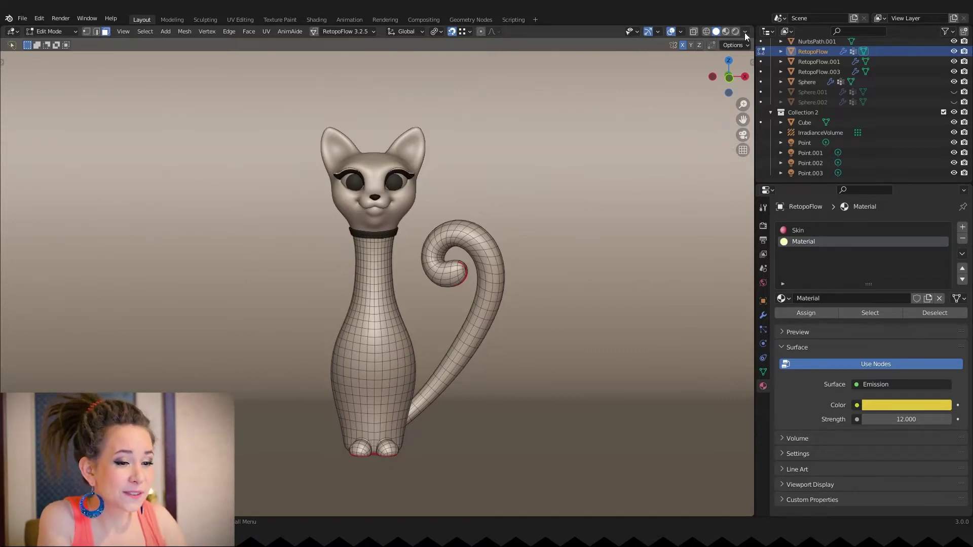
- Preview the cat in Material Preview and Rendered shading, return to Object Mode and deselect the body
click(726, 31)
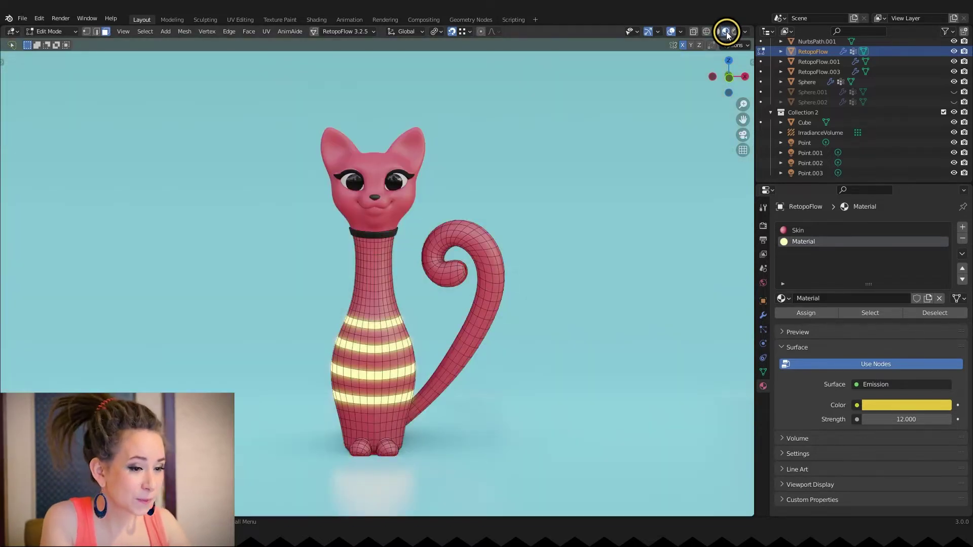
click(735, 32)
key(Tab)
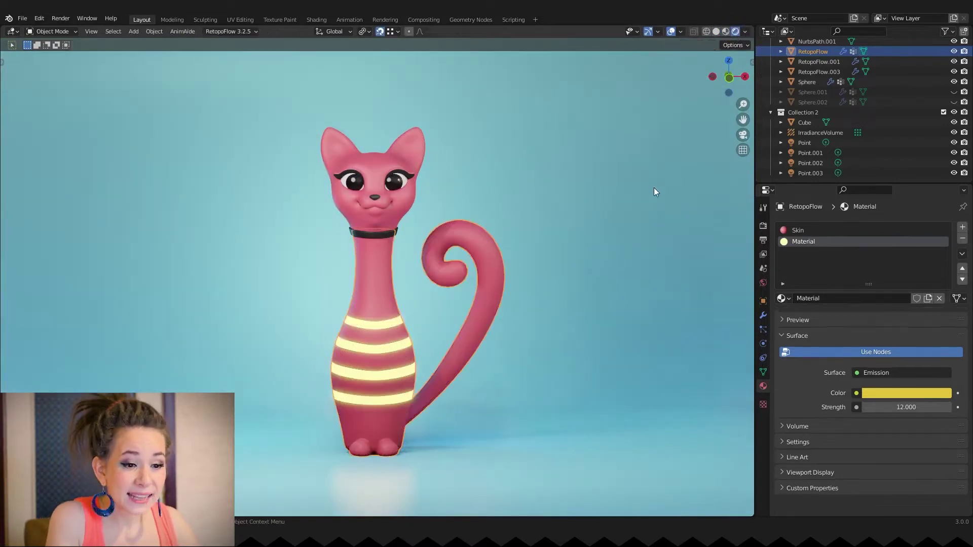
click(610, 236)
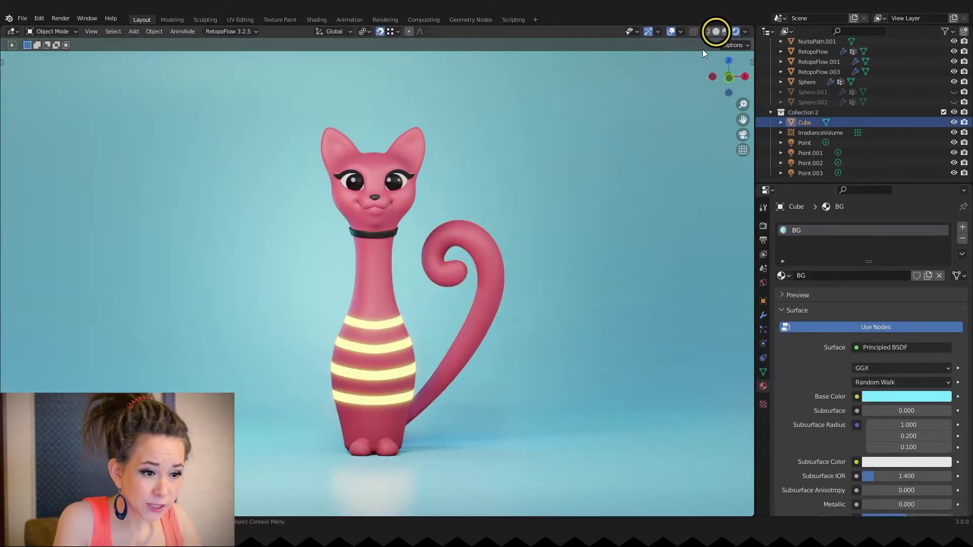
- Switch to Solid shading and give the cat body's emission material an orange-yellow viewport display color
click(716, 32)
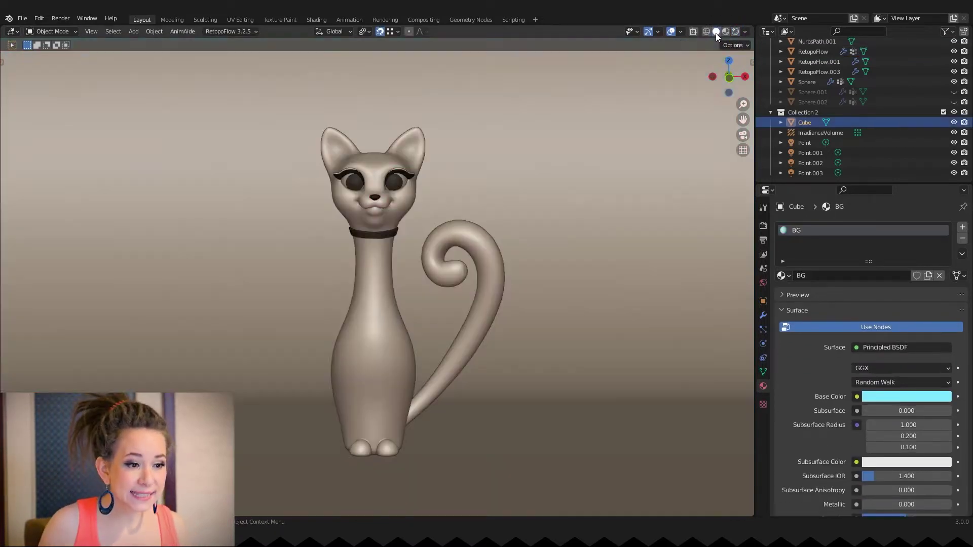
click(377, 335)
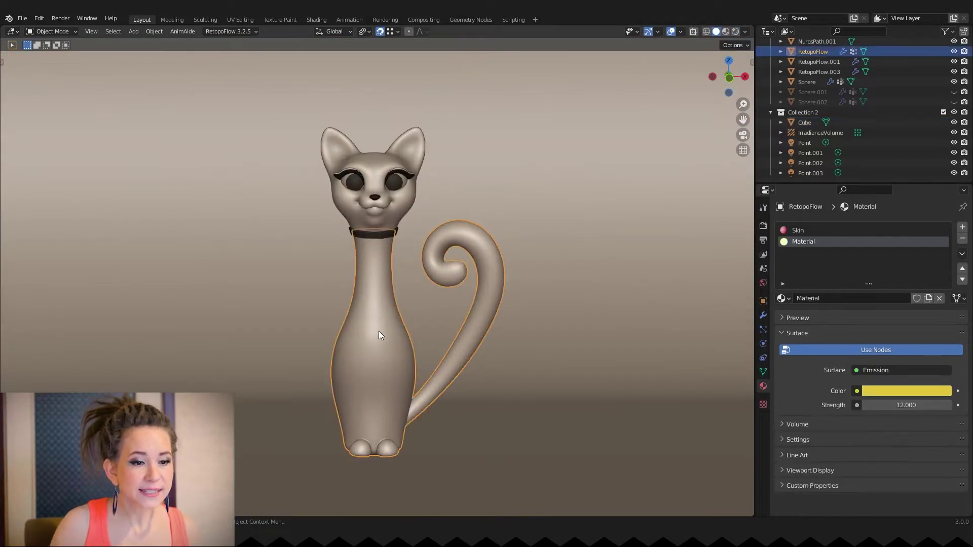
click(808, 472)
scroll(831, 446, down, 2)
click(871, 465)
click(873, 362)
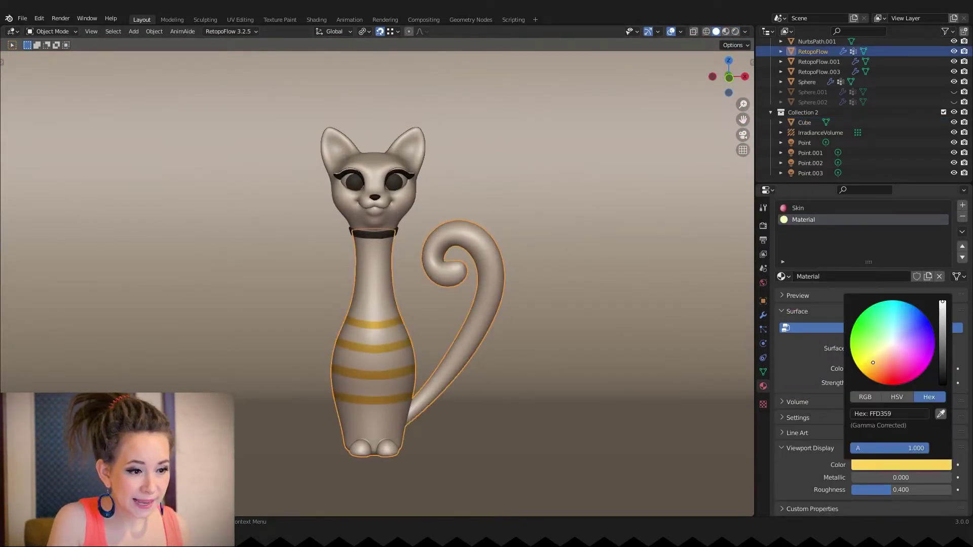
drag(872, 363, 873, 364)
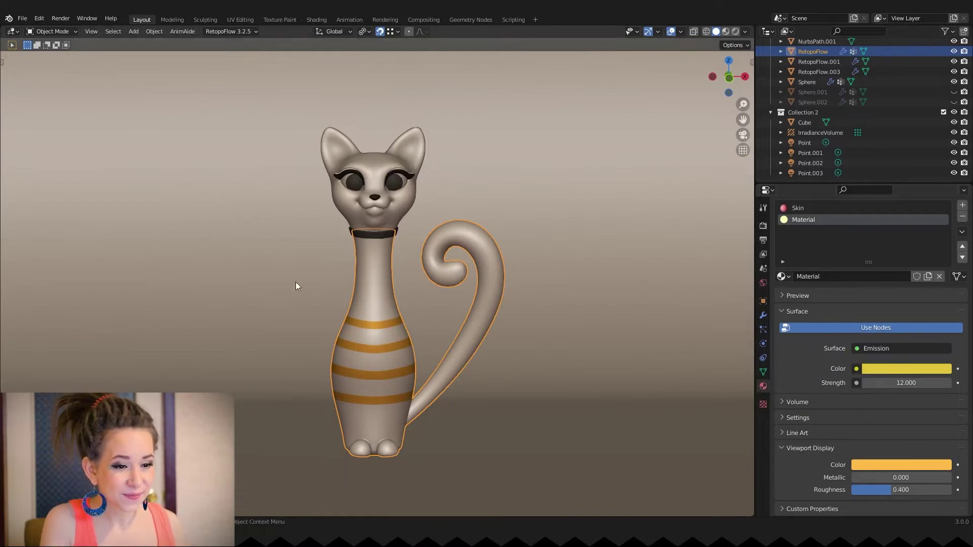
click(745, 31)
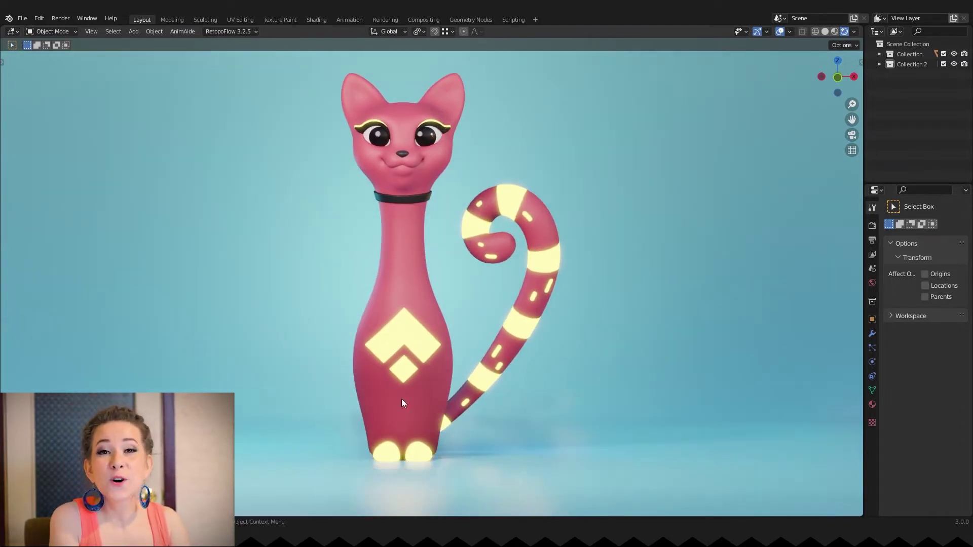
- Enter Edit Mode on the cat's body and show its Skin material in a Shader Editor replacing the mask image view
key(Tab)
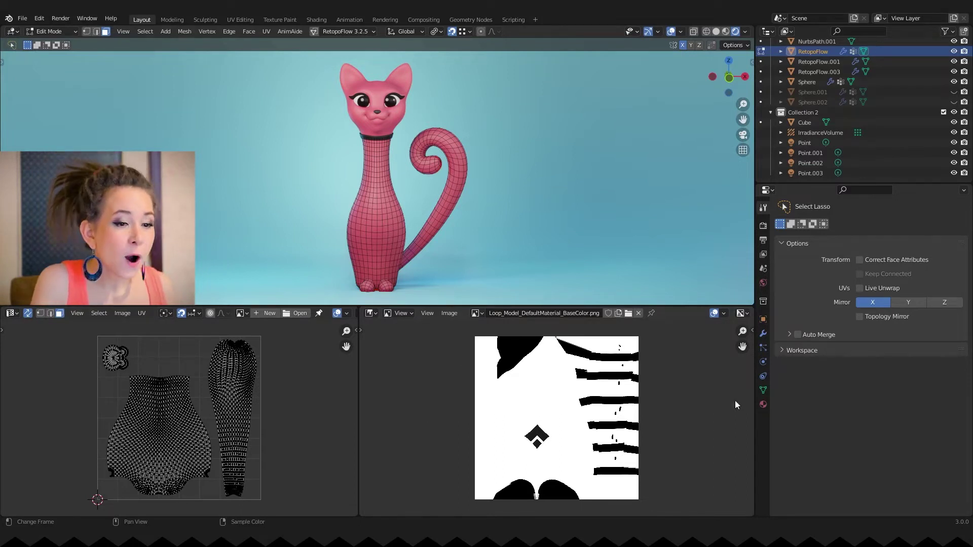
click(762, 404)
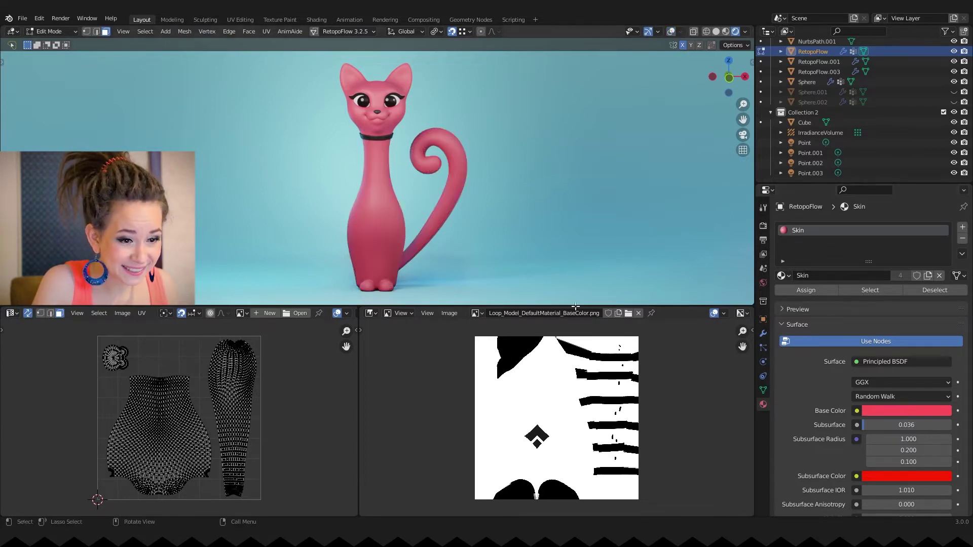
click(371, 313)
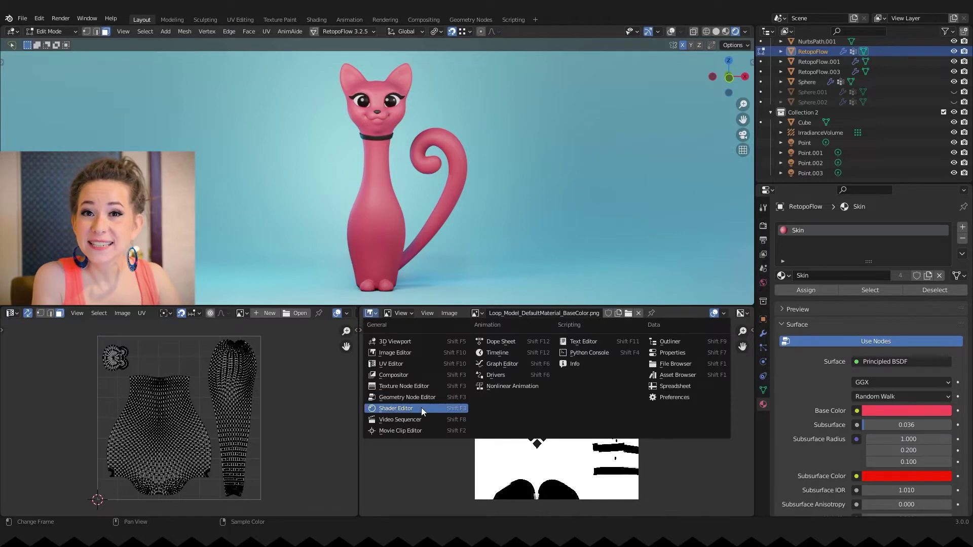
click(421, 408)
- Join the UV editor area into the Shader Editor and enlarge the Shader Editor vertically
right_click(358, 375)
click(356, 375)
click(260, 379)
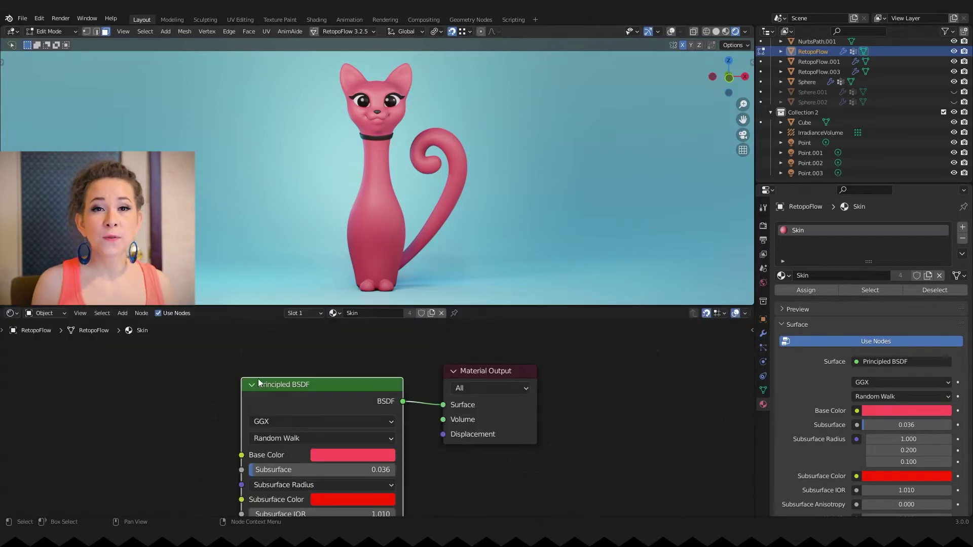
drag(264, 305, 265, 226)
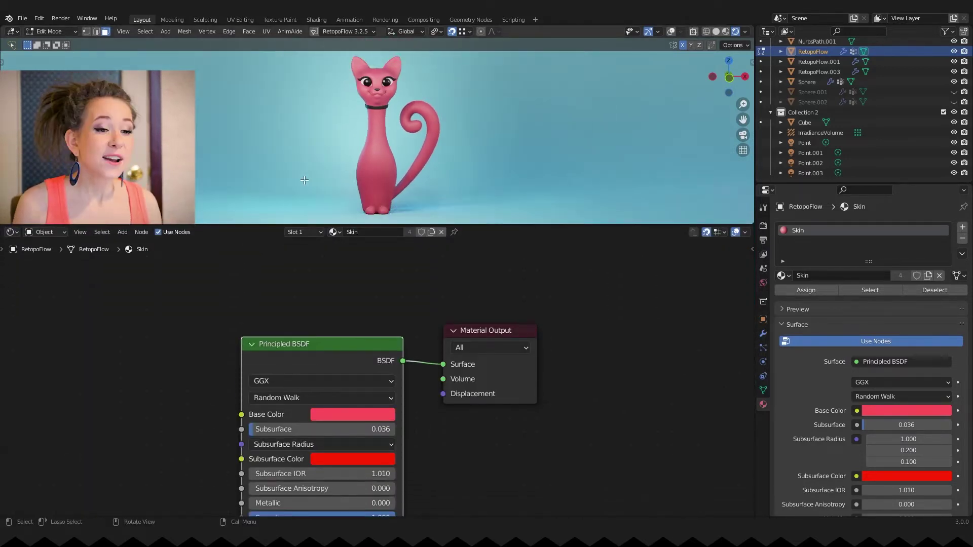
- Add an Emission shader node above the Principled BSDF in the Skin material
middle_drag(311, 318, 502, 318)
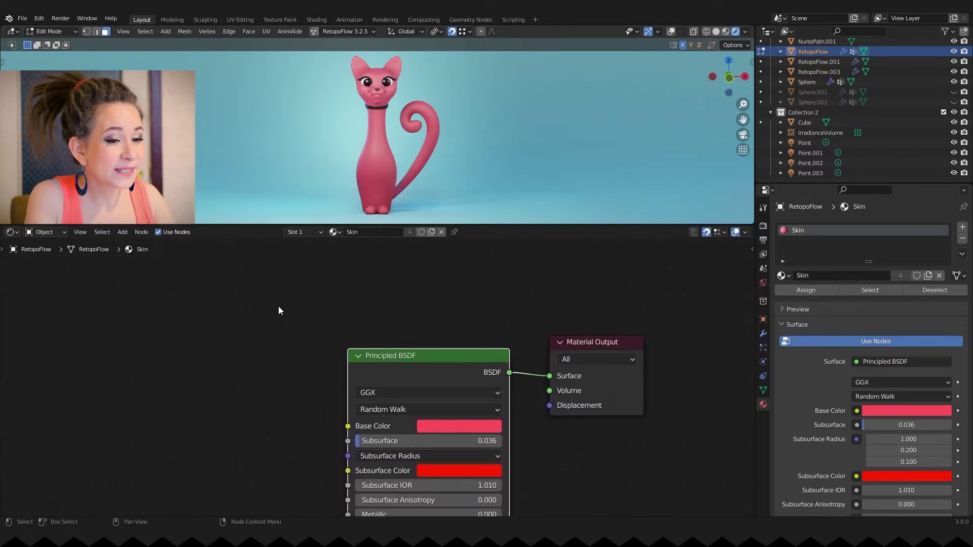
key(shift+a)
mouse_move(182, 358)
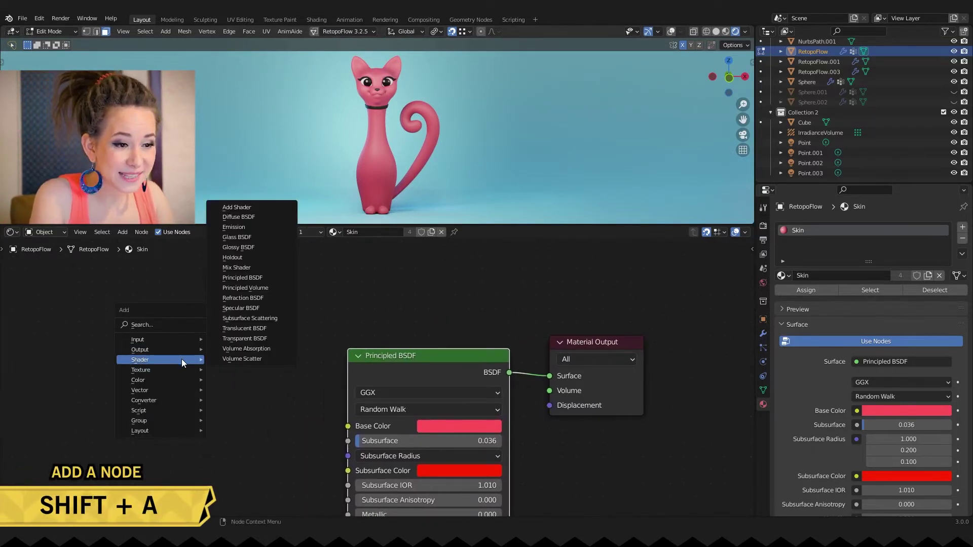
click(235, 227)
- Set the Emission node's color to hex E3C43B and its strength to 12
click(440, 314)
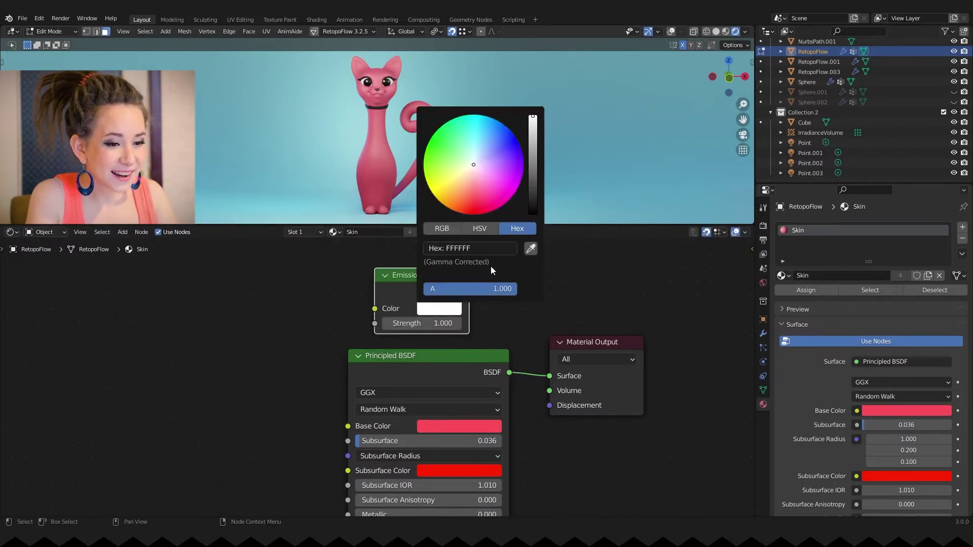
text(E3C43B)
key(Return)
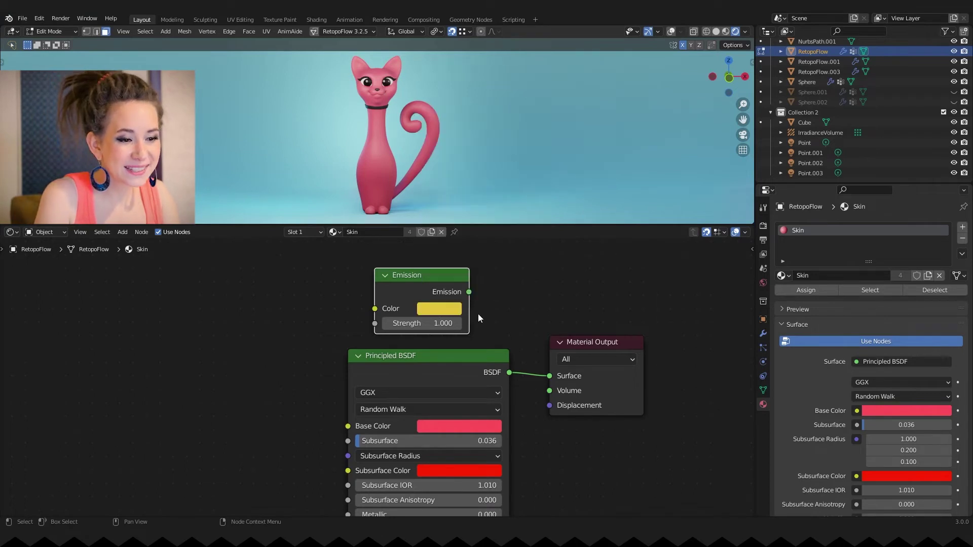
click(438, 324)
text(12)
key(Return)
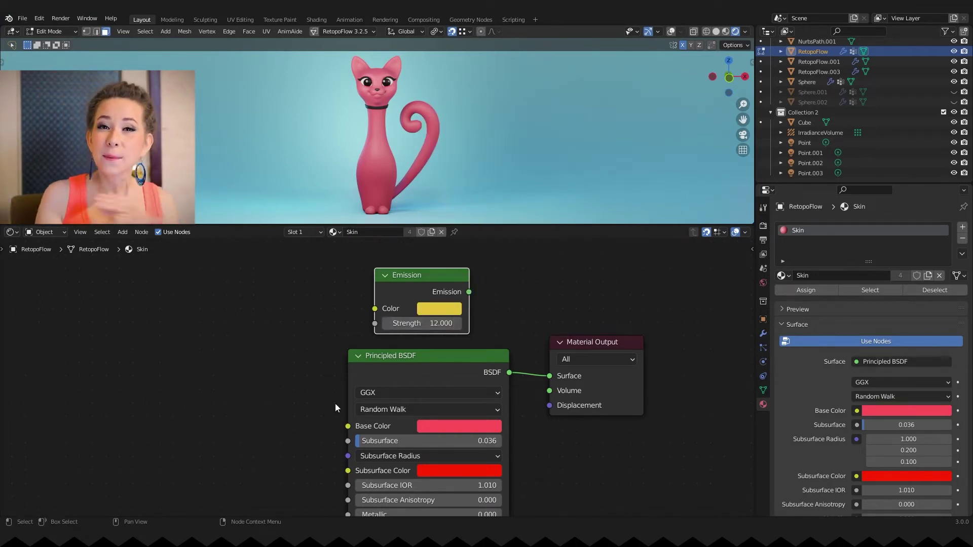
- Move the Material Output node farther from the shaders and add a Mix Shader node beside the Emission node
drag(550, 344, 631, 303)
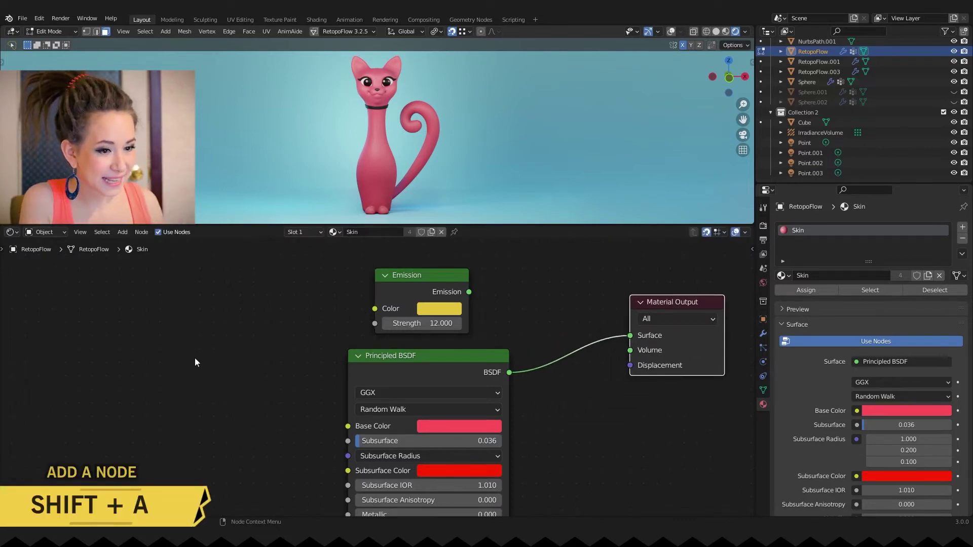
key(shift+a)
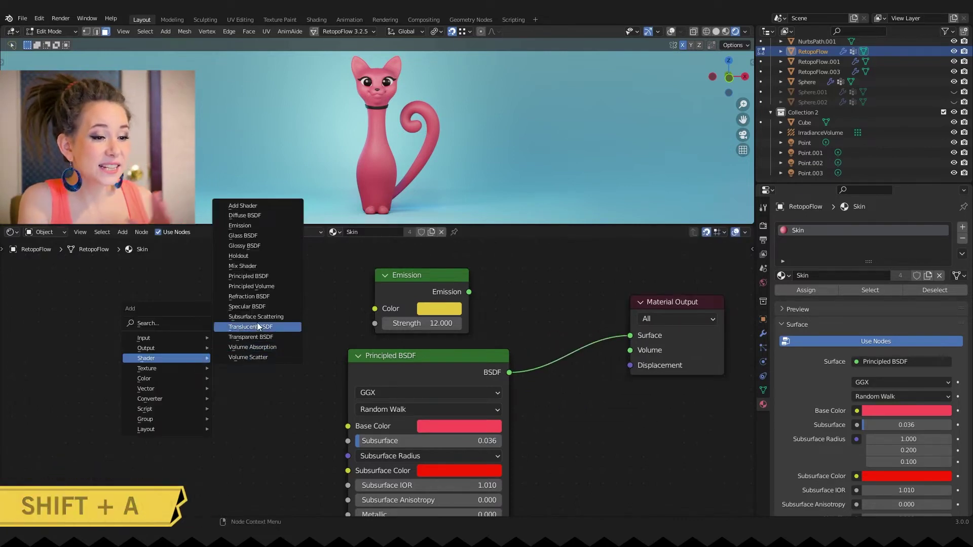
click(269, 265)
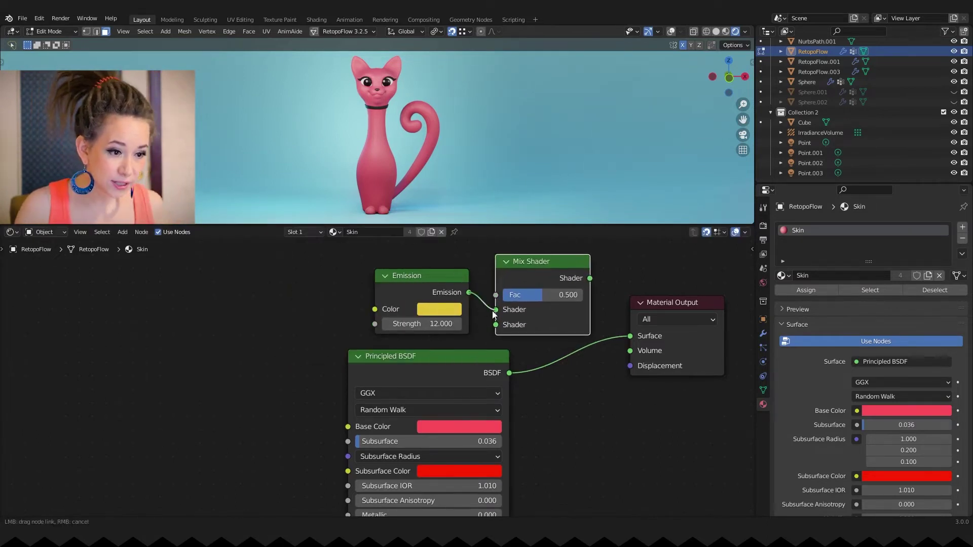
- Connect the Emission and Principled BSDF outputs to the Mix Shader and link the Mix Shader to the Material Output's Surface
drag(467, 361, 427, 361)
drag(489, 332, 495, 324)
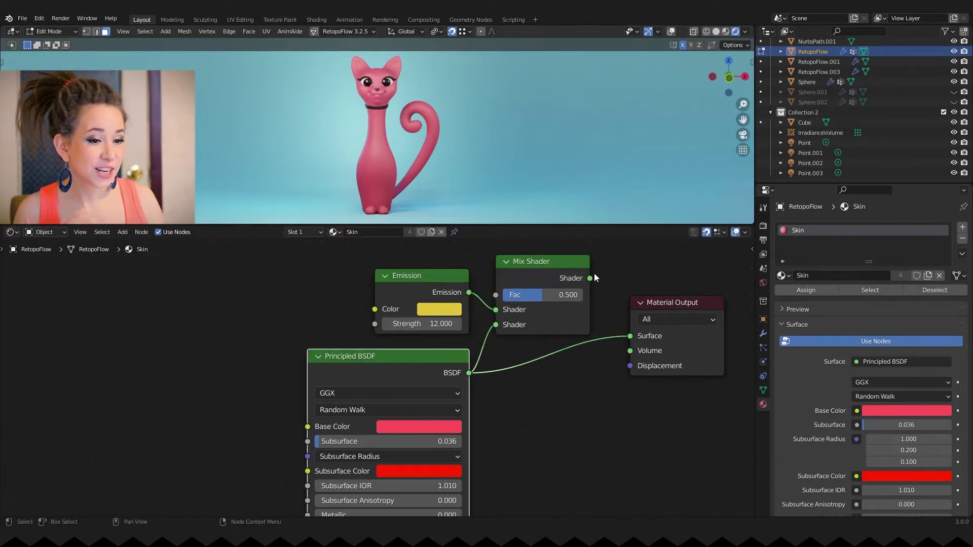
drag(590, 279, 630, 336)
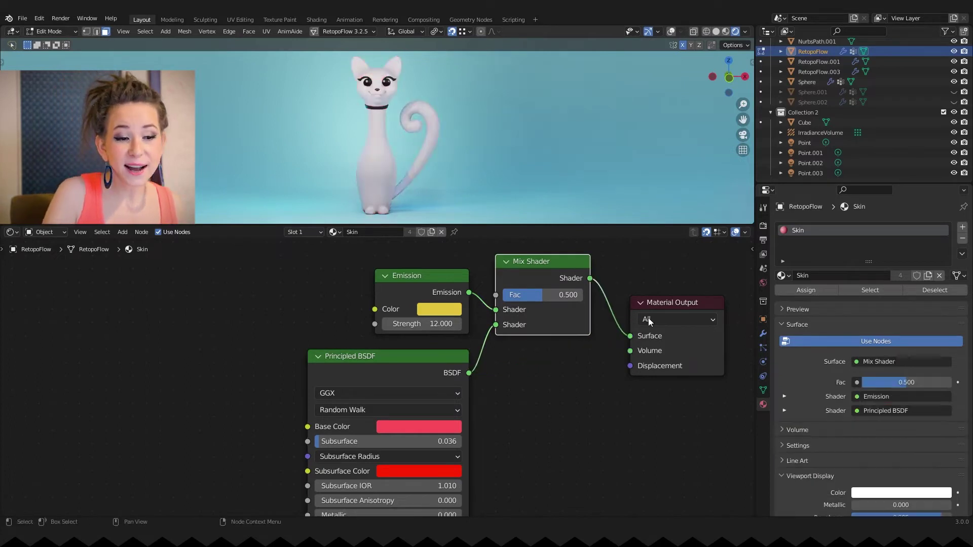
- Add an Image Texture node in the free space before the Emission and Principled BSDF nodes
click(133, 363)
middle_drag(133, 363, 308, 365)
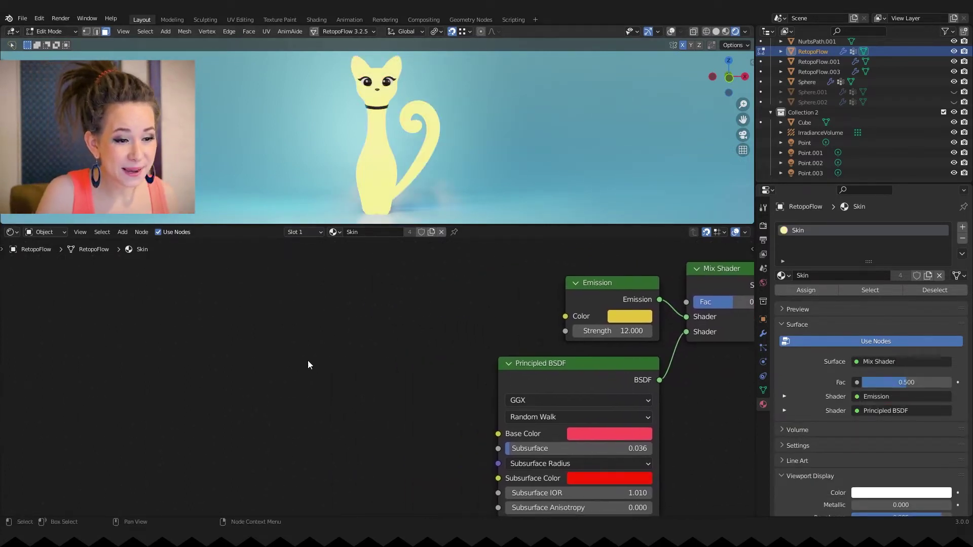
key(shift+a)
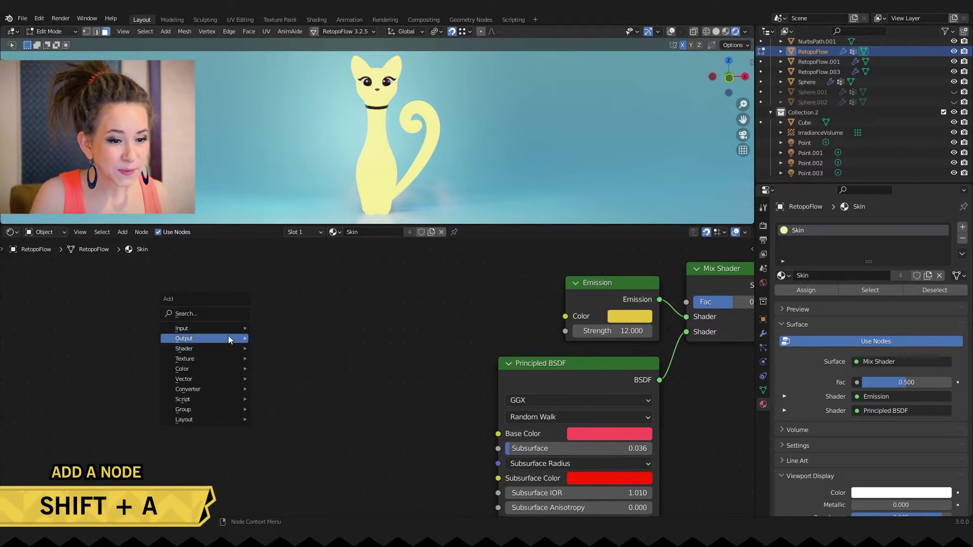
mouse_move(233, 357)
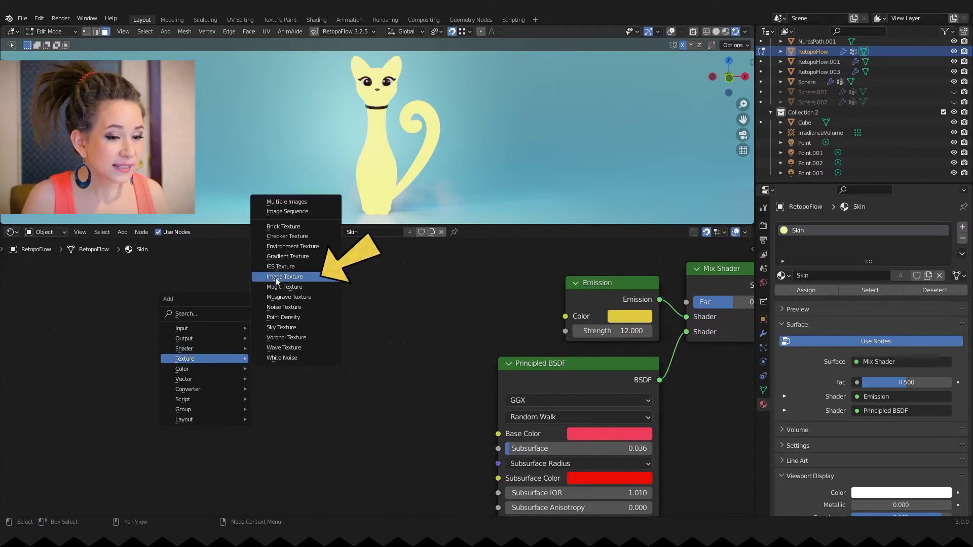
click(294, 277)
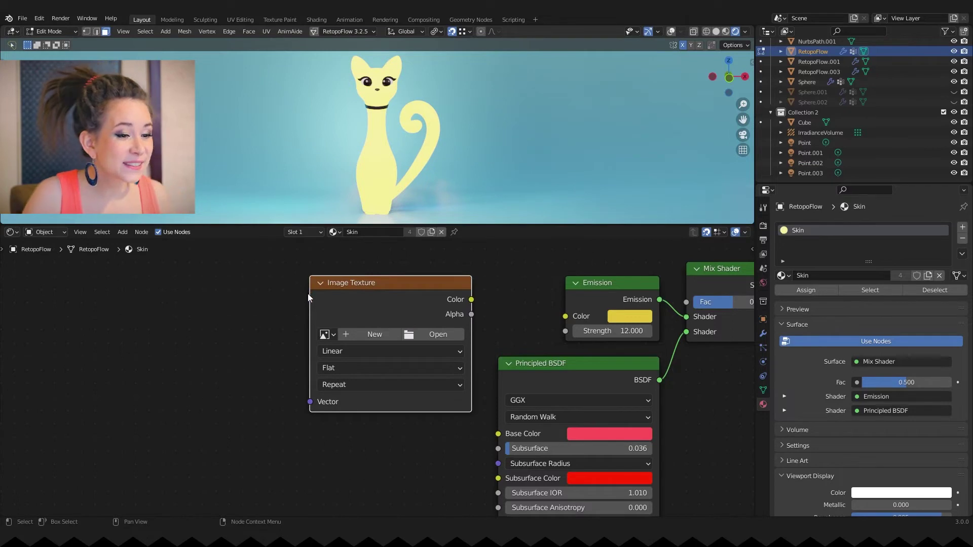
- Add a Texture Coordinate node beside the Image Texture and connect its UV output to the Vector input
key(shift+a)
mouse_move(156, 327)
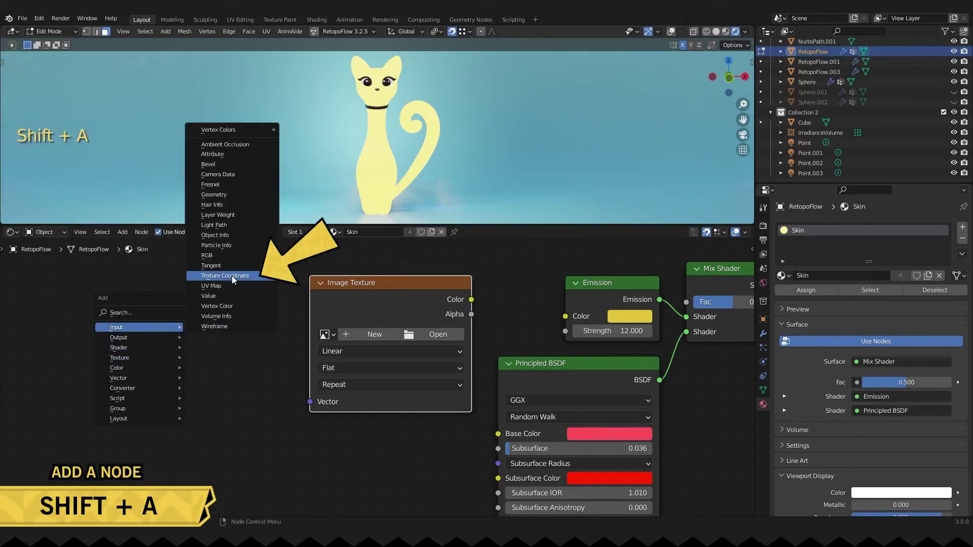
click(212, 276)
click(227, 359)
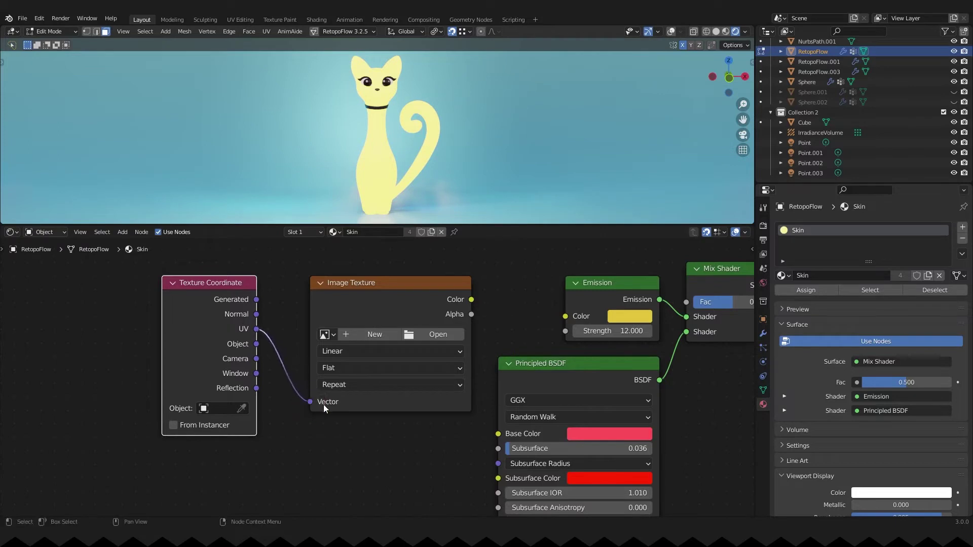
- Load Loop_Model_DefaultMaterial_BaseColor.png into the Image Texture and connect its Color to the Mix Shader's Fac, with the two source shaders moved below the link
middle_drag(323, 405, 240, 401)
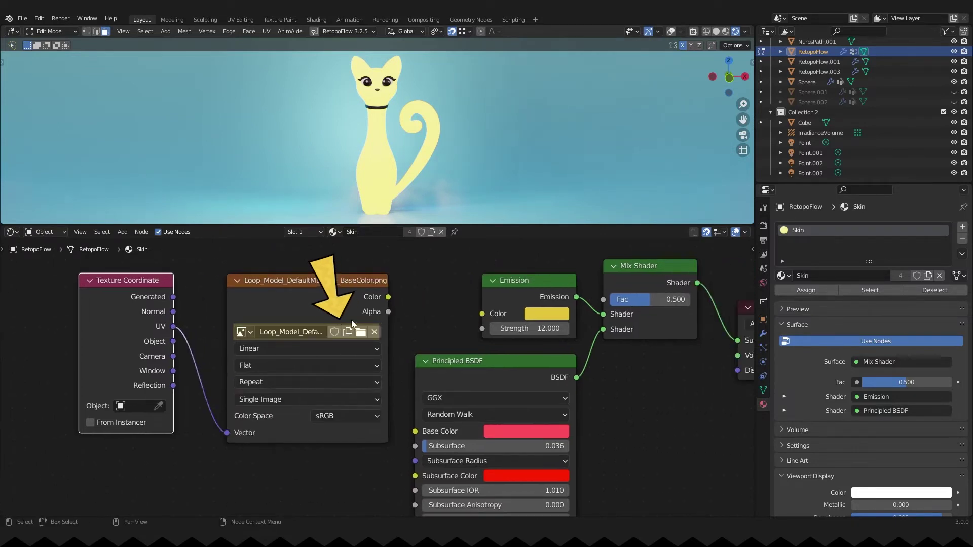
drag(388, 297, 602, 299)
drag(502, 260, 523, 395)
middle_drag(430, 318, 346, 319)
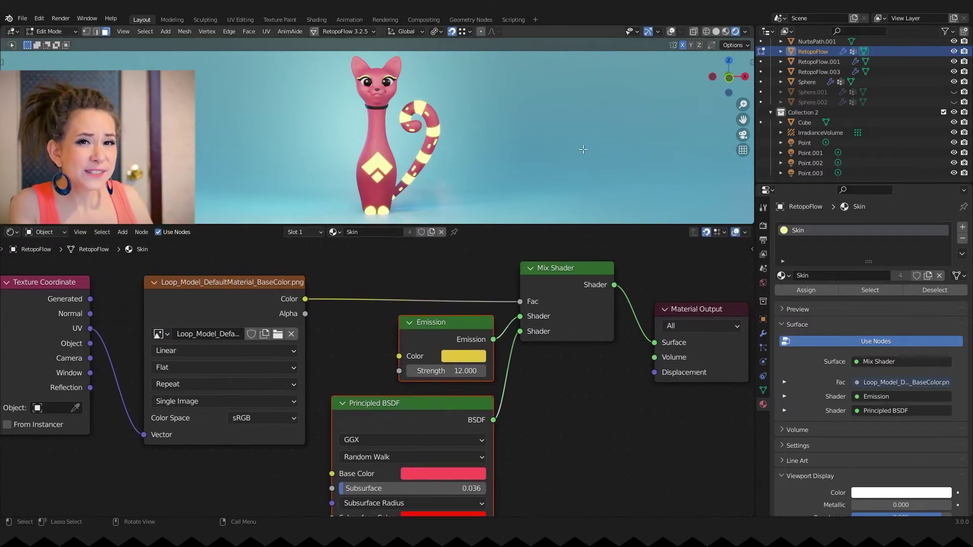
- Switch the 3D viewport to solid shading, enlarge it over the Shader Editor and change a viewport shading option
click(716, 32)
drag(539, 224, 539, 384)
scroll(349, 459, down, 8)
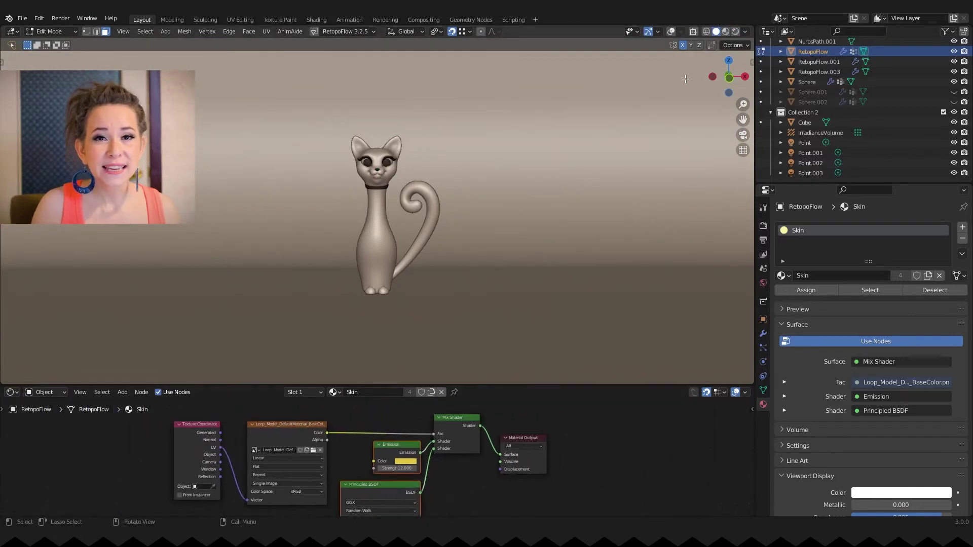
click(745, 32)
click(797, 158)
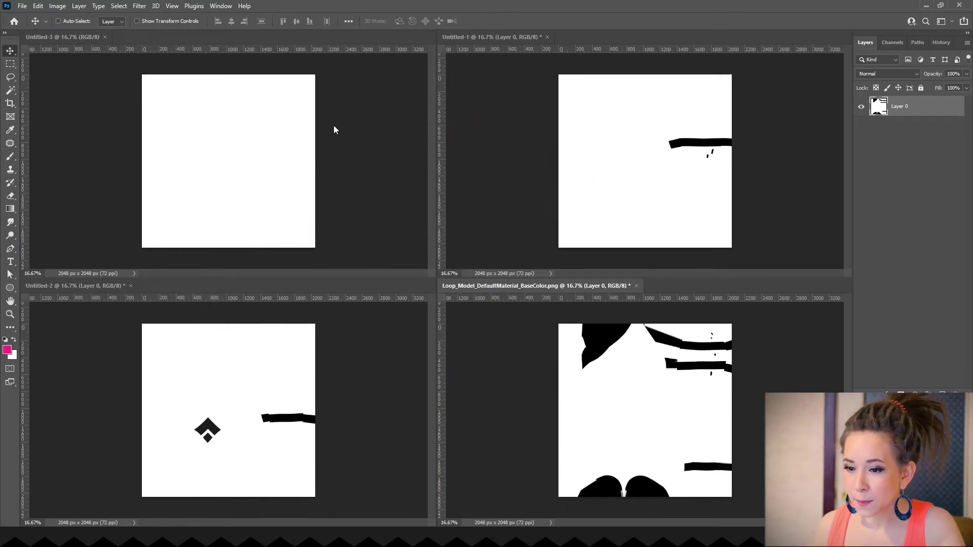
- In Photoshop, activate the blank Untitled-3 document and display its color channels
click(341, 124)
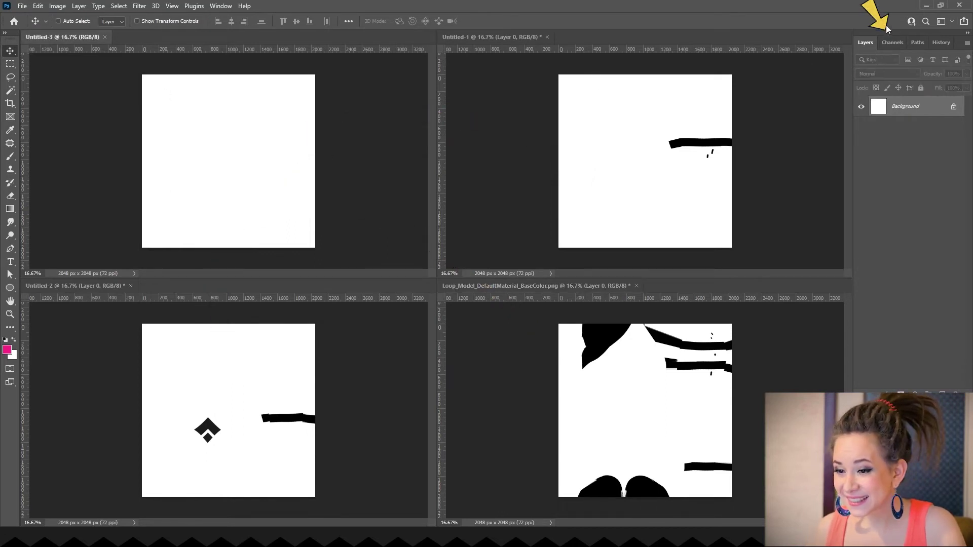
click(892, 42)
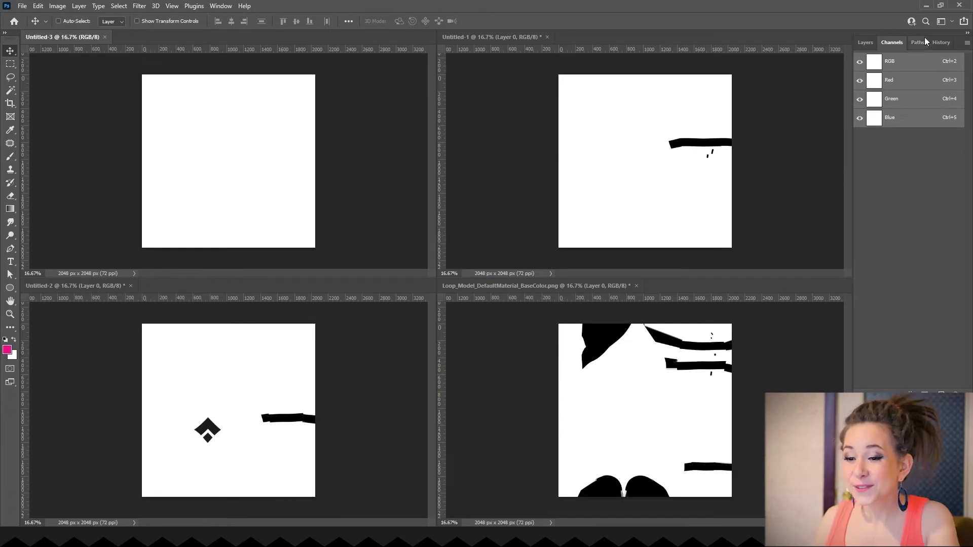
click(219, 7)
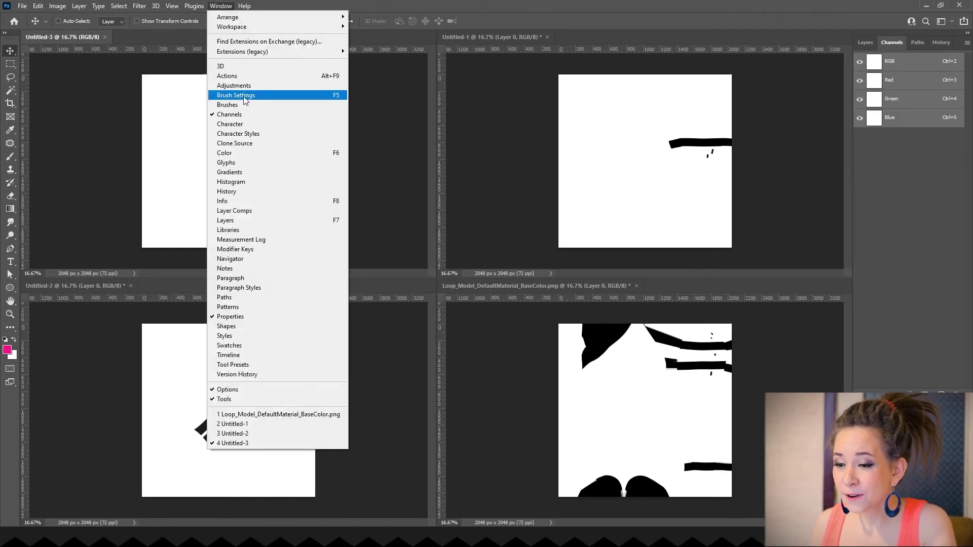
click(369, 124)
- Copy the entire Untitled-1 mask and paste it into the Red channel of Untitled-3
click(597, 141)
key(ctrl+a)
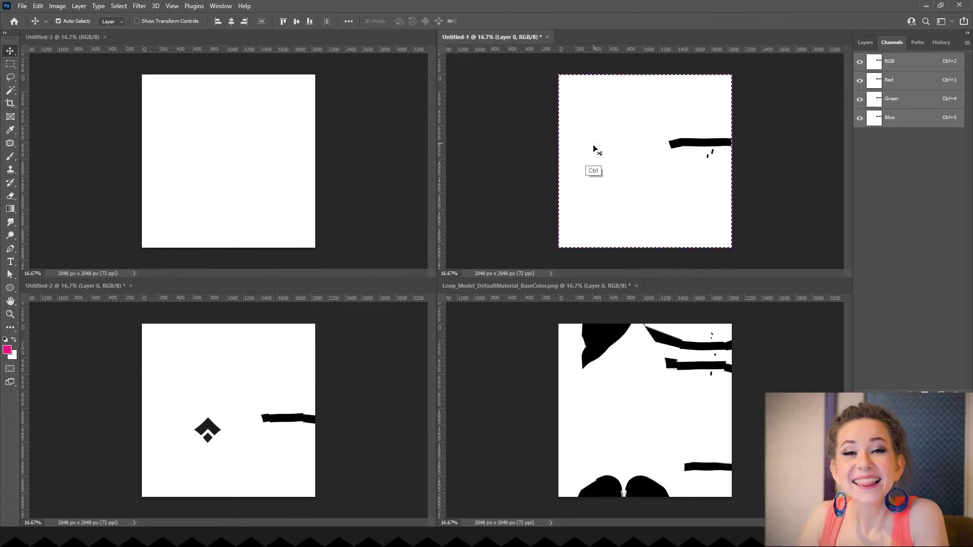
key(ctrl+c)
click(340, 119)
click(897, 83)
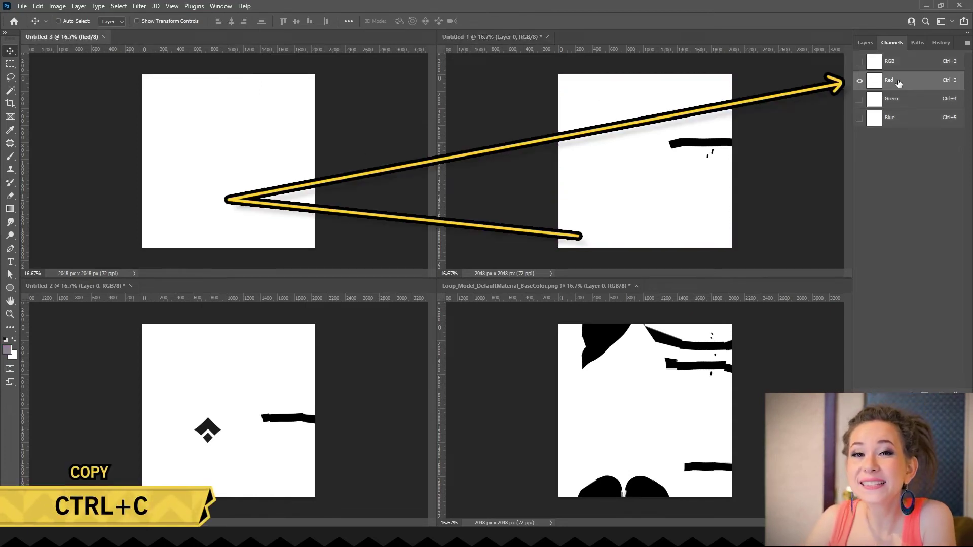
key(ctrl+v)
- Copy the entire Loop_Model_DefaultMaterial_BaseColor.png mask and paste it into the Green channel of Untitled-3
click(488, 352)
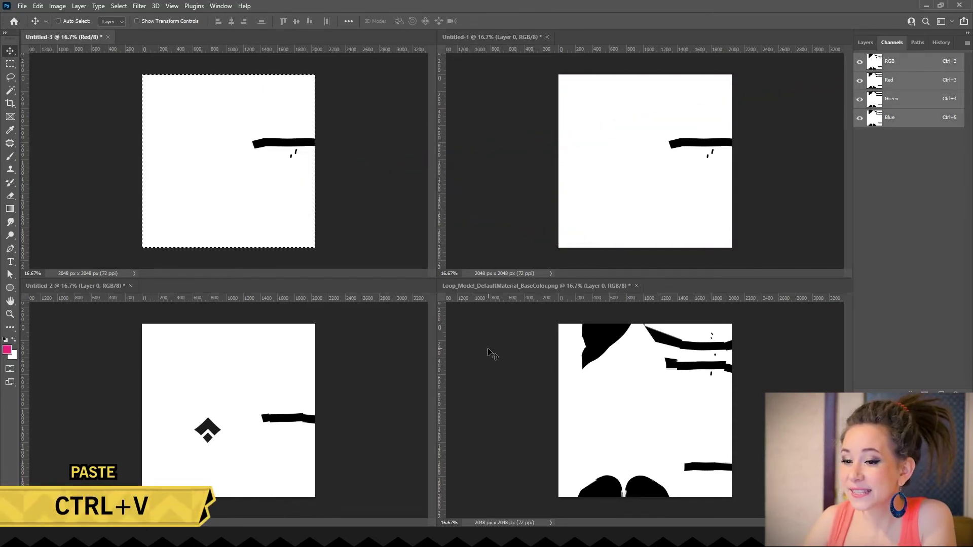
key(ctrl+a)
key(ctrl+c)
click(347, 204)
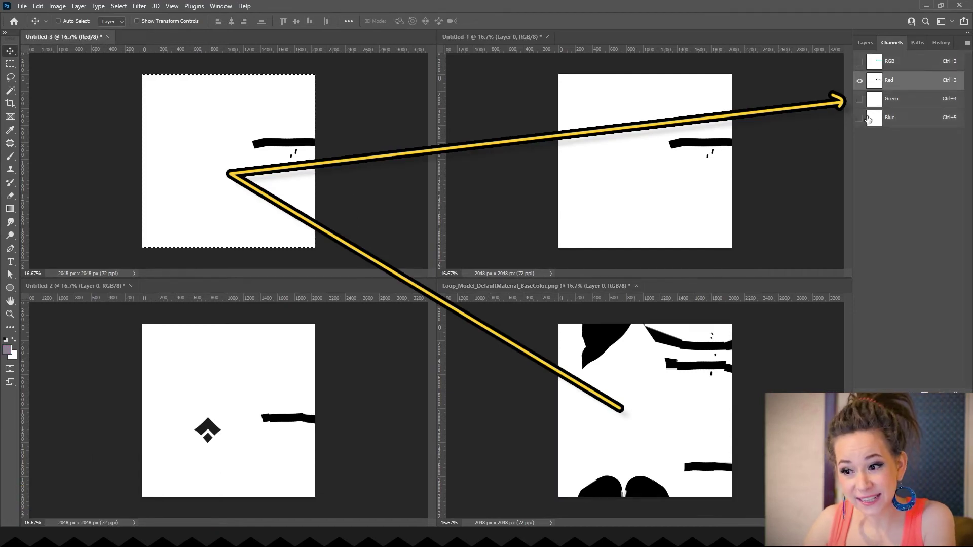
click(891, 99)
key(ctrl+v)
- Copy the entire Untitled-2 mask and paste it into the Blue channel of Untitled-3
click(362, 394)
key(ctrl+a)
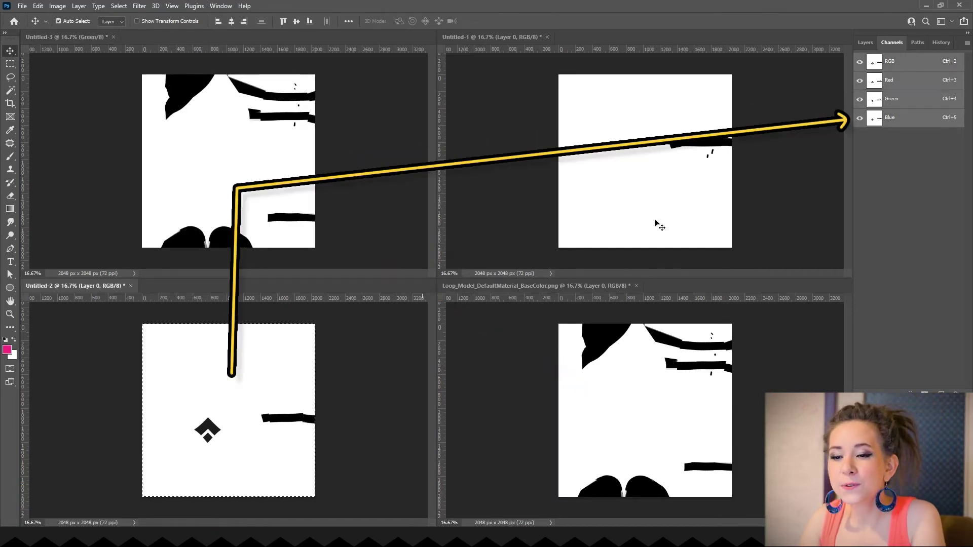
key(ctrl+c)
click(385, 167)
click(892, 119)
key(ctrl+v)
- Display the RGB composite of Untitled-3 and start exporting the combined mask with Save for Web
click(905, 64)
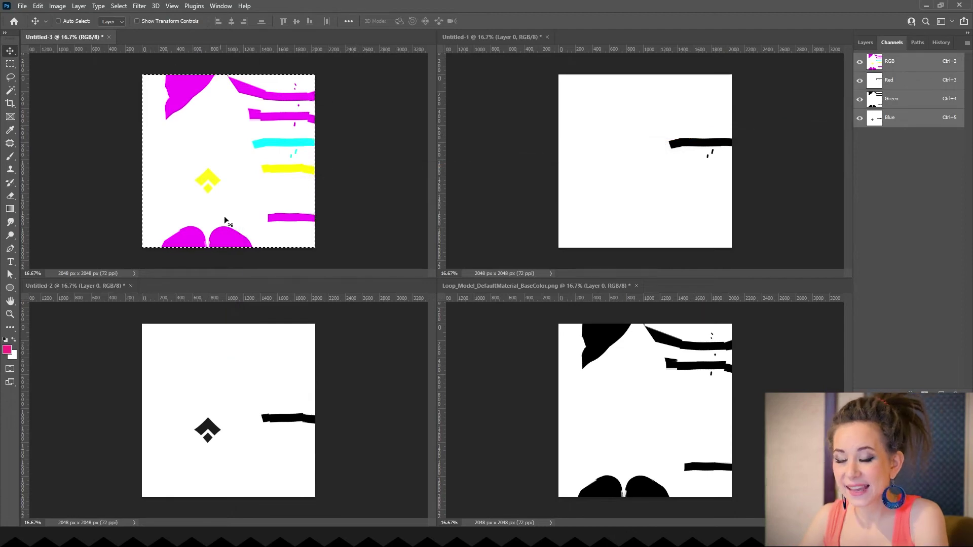
key(ctrl+alt+shift+s)
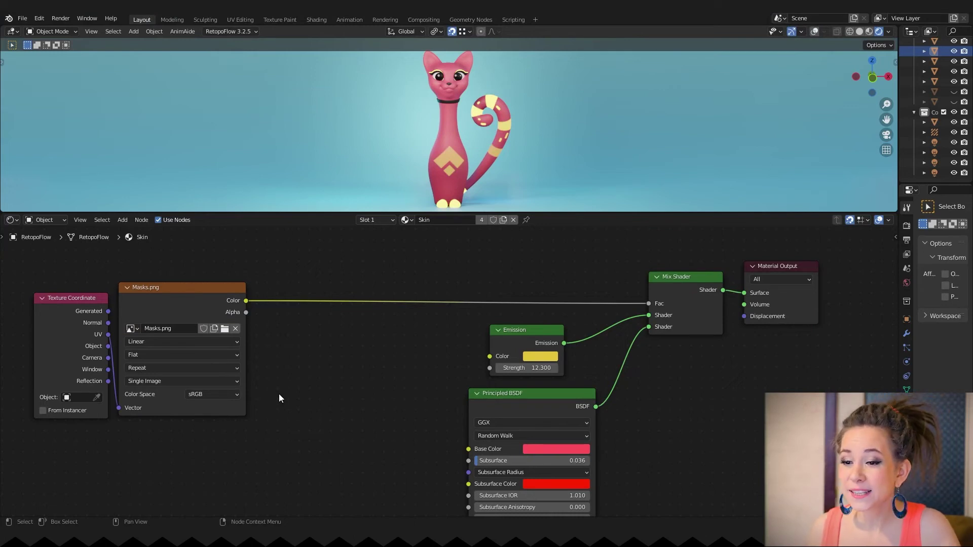
- In Blender, add a Separate RGB node, connect the Masks.png Color output to its Image input and place it above the shaders
key(shift+a)
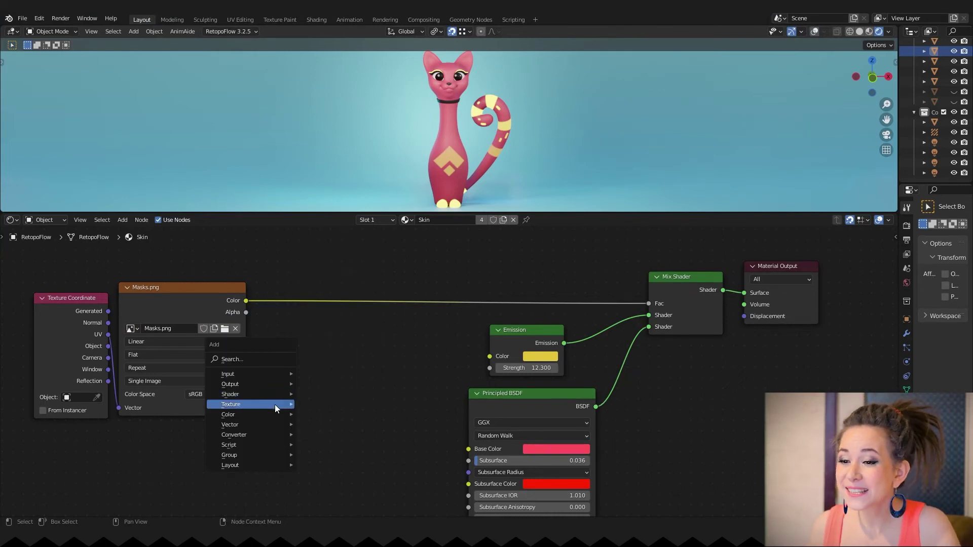
mouse_move(248, 434)
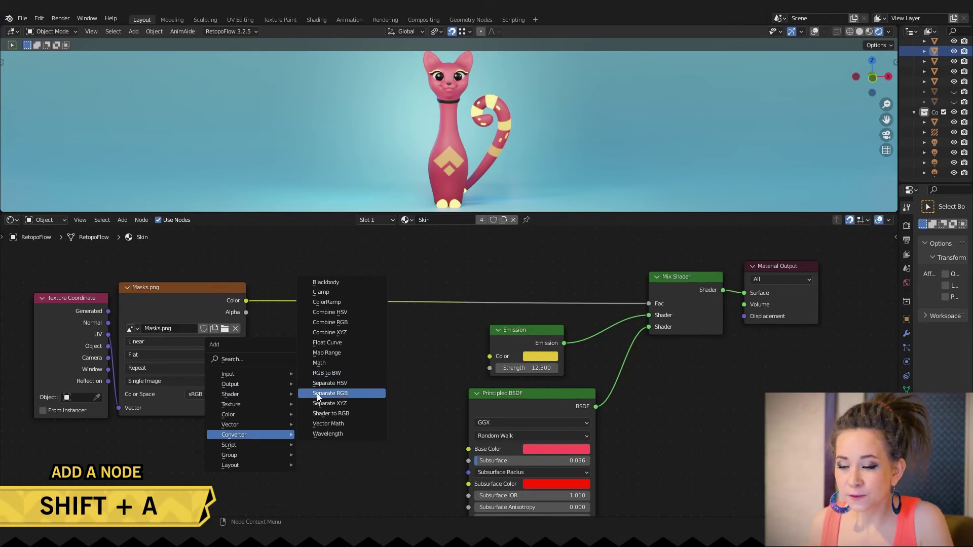
click(344, 395)
click(319, 355)
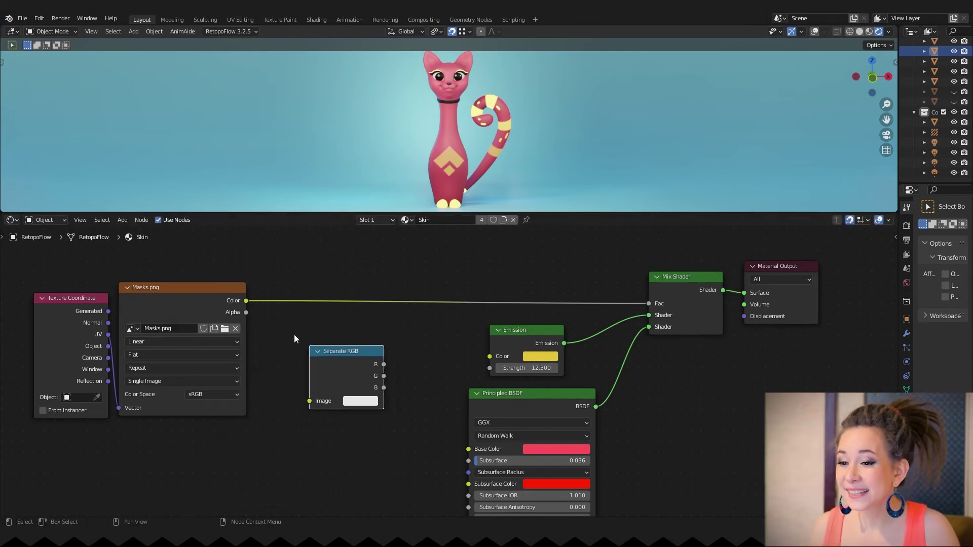
drag(246, 302, 309, 401)
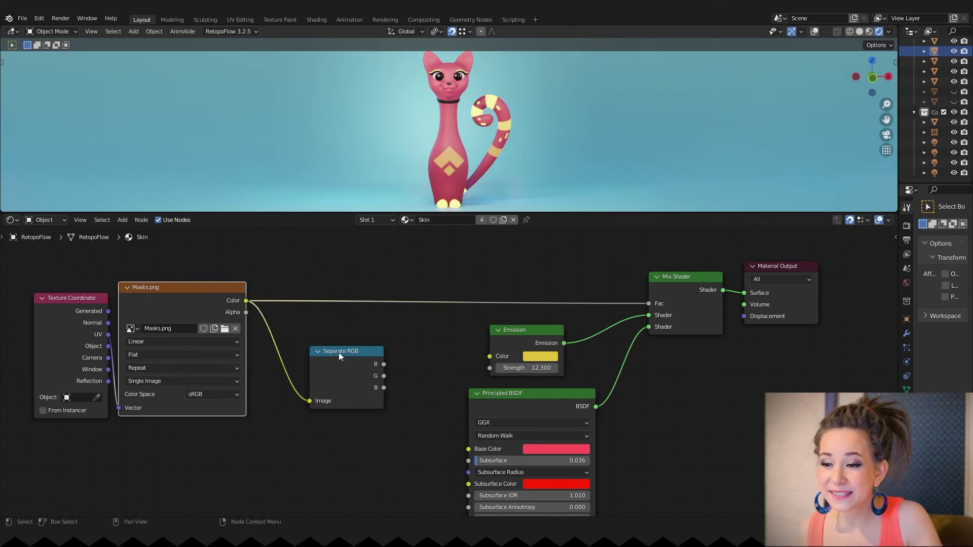
drag(338, 355, 316, 259)
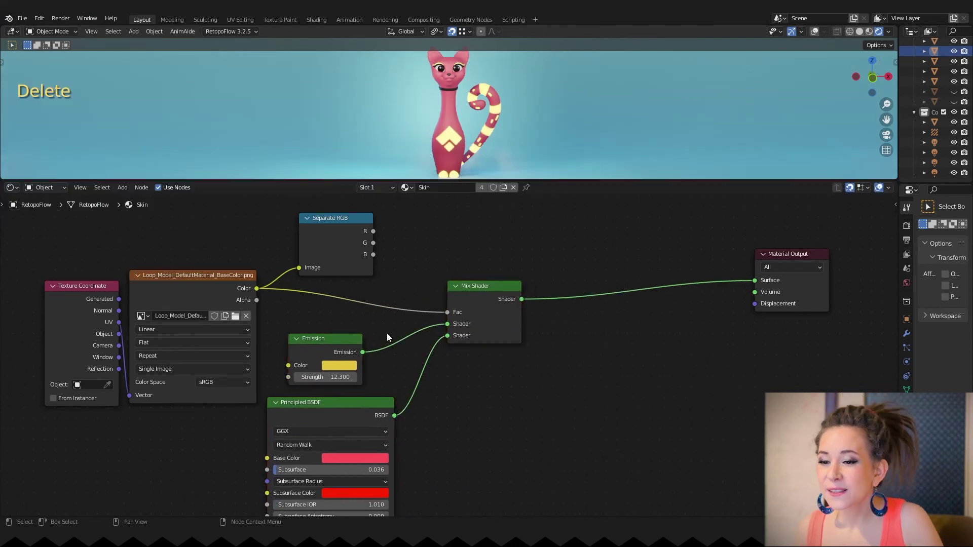
- Rearrange the Principled BSDF, Mix Shader and Material Output nodes lower in the graph to free space for more shader pairs
drag(350, 408, 356, 471)
drag(501, 295, 481, 391)
drag(350, 405, 360, 405)
drag(799, 256, 852, 373)
- Duplicate the yellow Emission and Mix Shader pair by copying, and place the copy diagonally above the original
drag(462, 357, 327, 415)
key(ctrl+c)
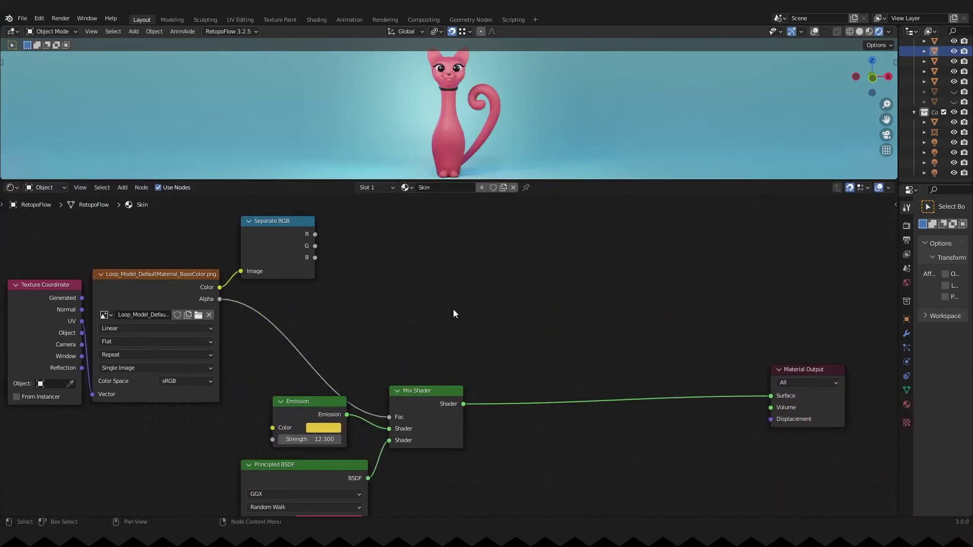
drag(453, 309, 329, 425)
key(ctrl+c)
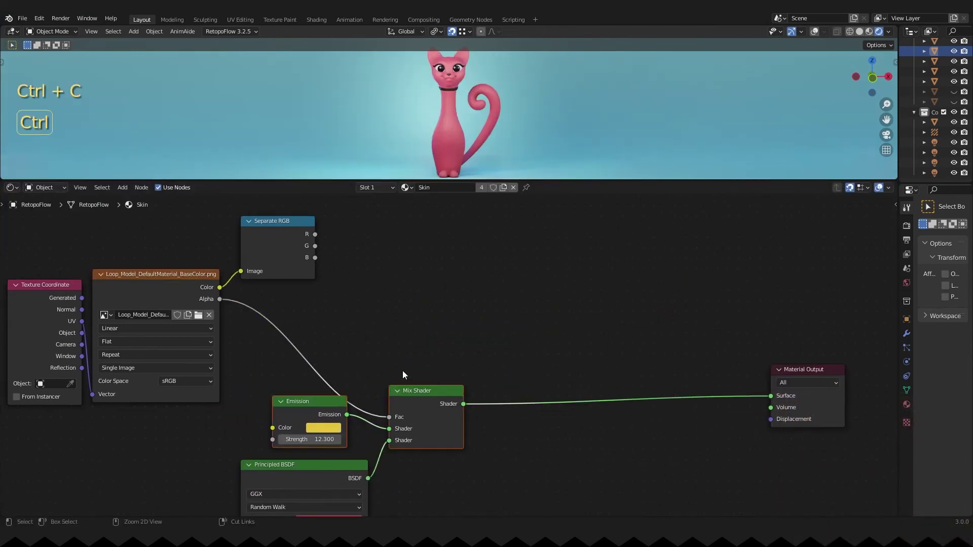
key(ctrl+v)
drag(436, 328, 468, 327)
mouse_move(532, 324)
mouse_down()
mouse_move(543, 303)
mouse_move(527, 322)
mouse_up()
- Paste a third Emission and Mix Shader pair, place it above the second and align the copied nodes
drag(564, 301, 667, 219)
key(ctrl+c)
key(ctrl+v)
drag(529, 308, 513, 306)
drag(428, 327, 439, 316)
drag(595, 231, 619, 231)
drag(608, 233, 587, 244)
mouse_move(659, 227)
mouse_down()
mouse_move(669, 217)
mouse_move(658, 228)
mouse_up()
- Set the middle Emission node's color to purple and the uppermost Emission node's color to bright green
click(445, 342)
click(514, 228)
click(608, 268)
click(602, 143)
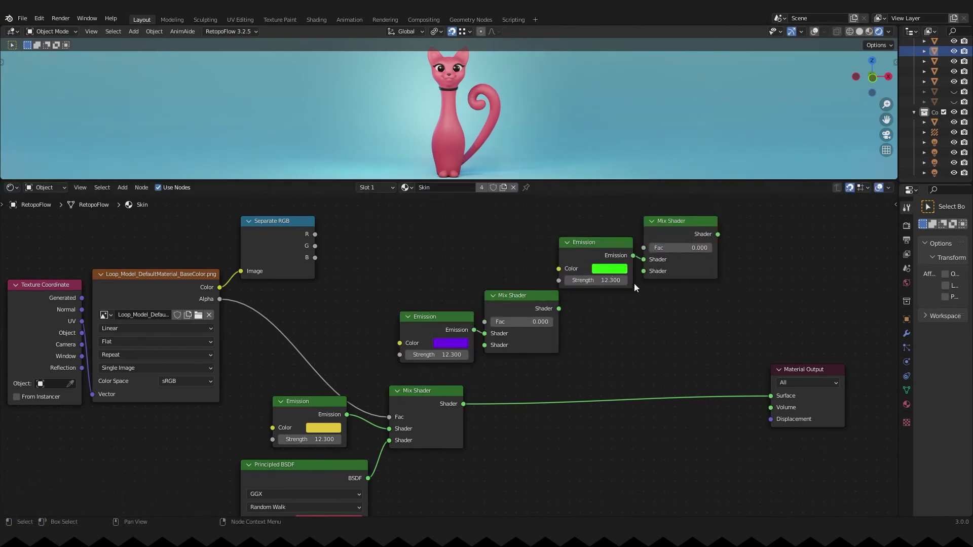
- Chain the Mix Shaders by connecting the lowest to the middle one's second Shader input and the middle to the uppermost's second input
drag(463, 404, 484, 345)
drag(595, 253, 585, 253)
drag(558, 309, 643, 271)
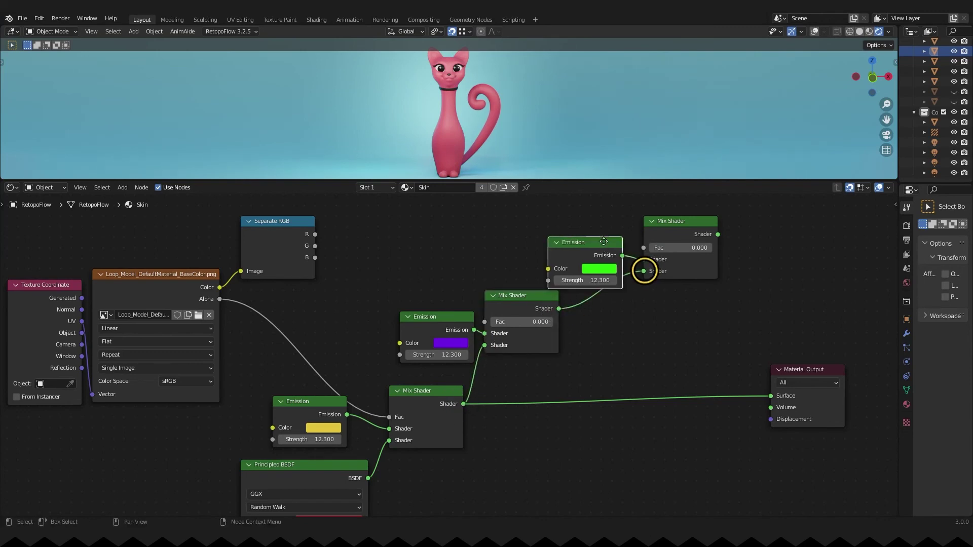
drag(528, 299, 535, 303)
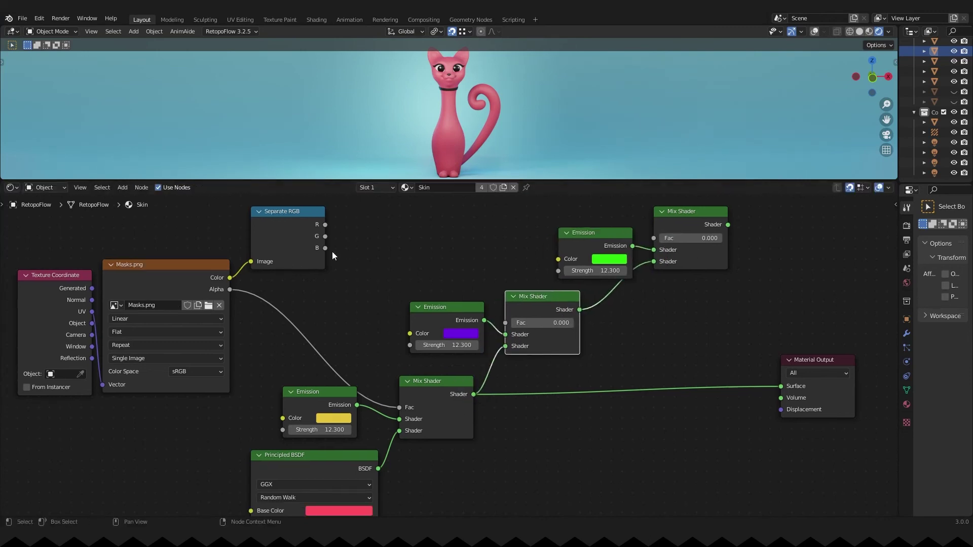
- Connect Separate RGB's B, G and R outputs to the Fac inputs of the lowest, middle and uppermost Mix Shaders respectively
drag(325, 248, 398, 407)
drag(324, 236, 653, 251)
mouse_move(598, 248)
mouse_down()
mouse_move(568, 270)
mouse_move(588, 259)
mouse_up()
drag(687, 226, 677, 215)
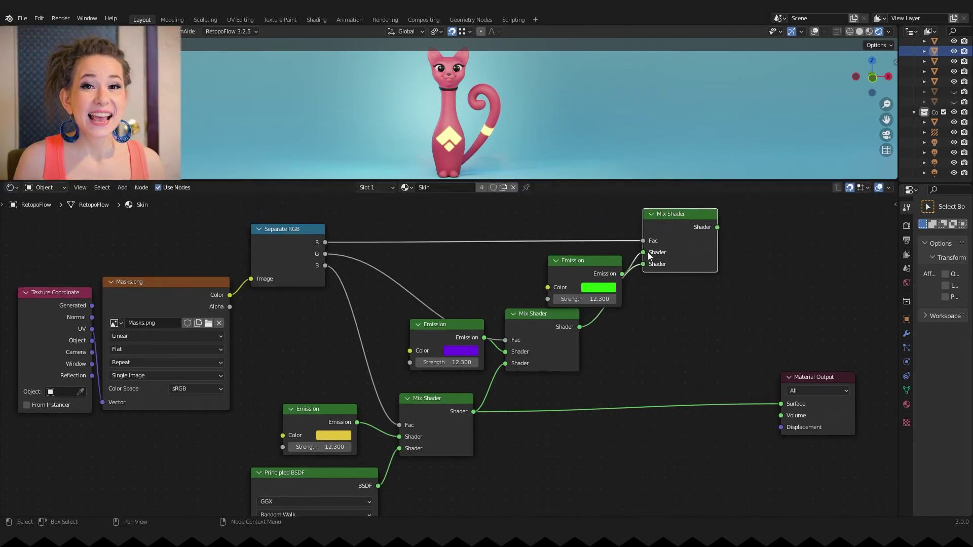
- Connect the uppermost Mix Shader to the Material Output's Surface and enlarge the 3D viewport slightly
drag(578, 259, 567, 251)
drag(717, 227, 781, 403)
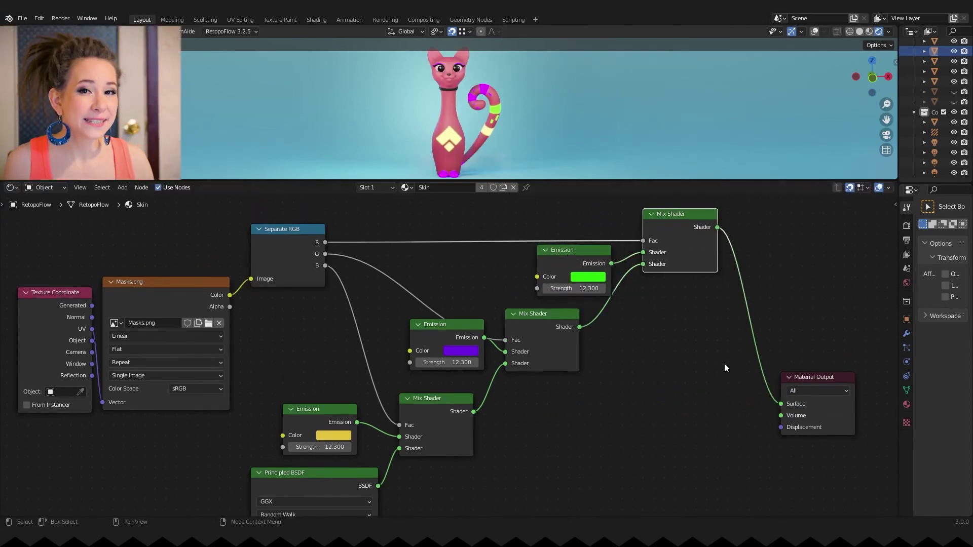
drag(559, 181, 559, 214)
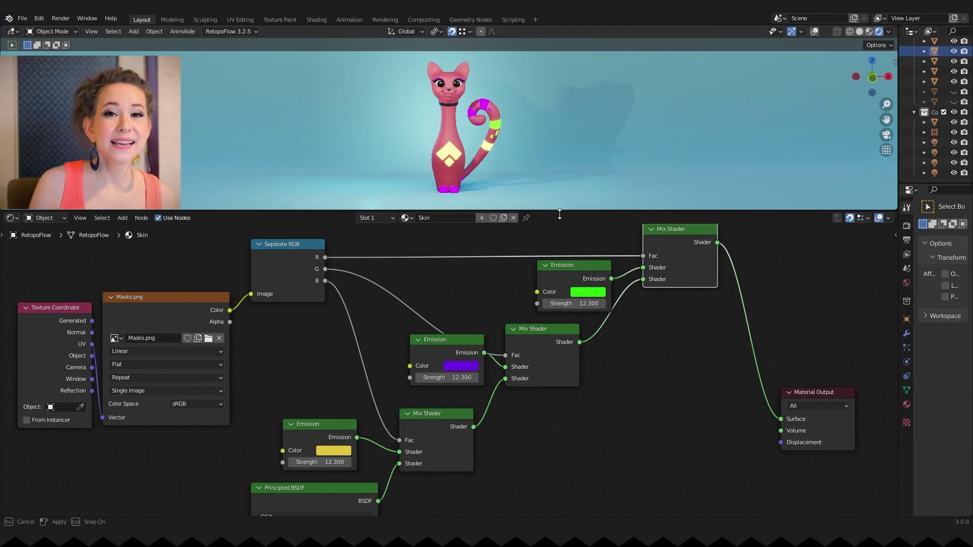
drag(559, 214, 559, 214)
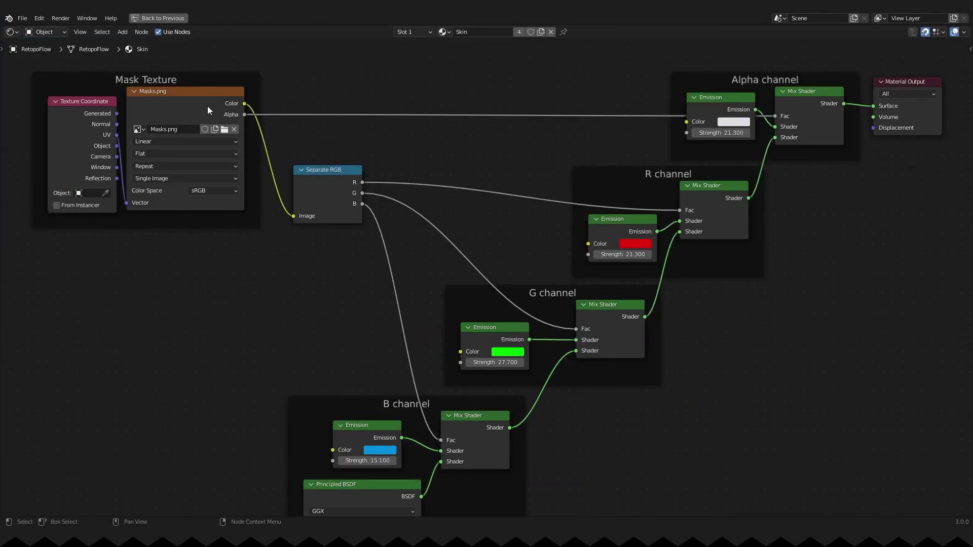